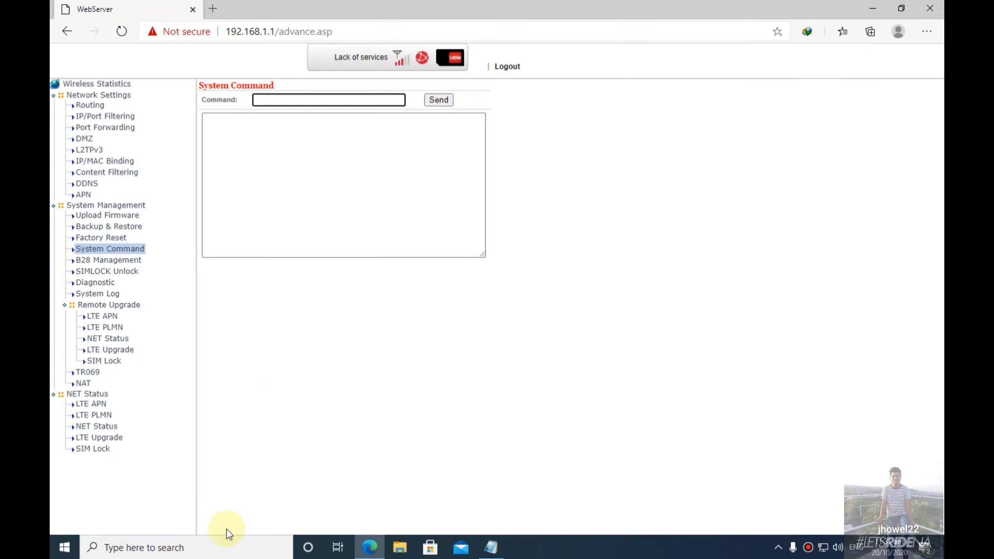
# Search Windows for "comm" and launch Command Prompt from the results.
pyautogui.click(222, 547)
pyautogui.write('comm')
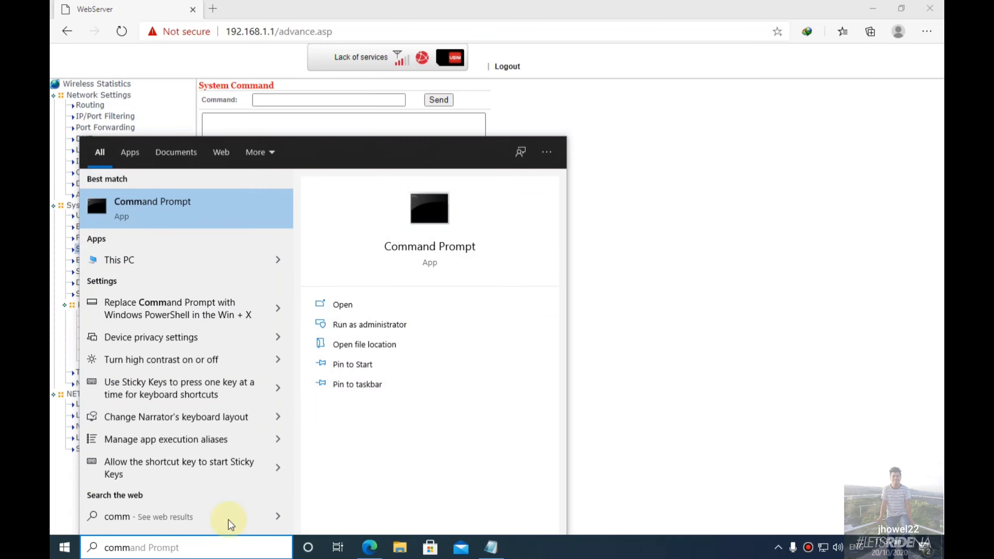
pyautogui.click(374, 303)
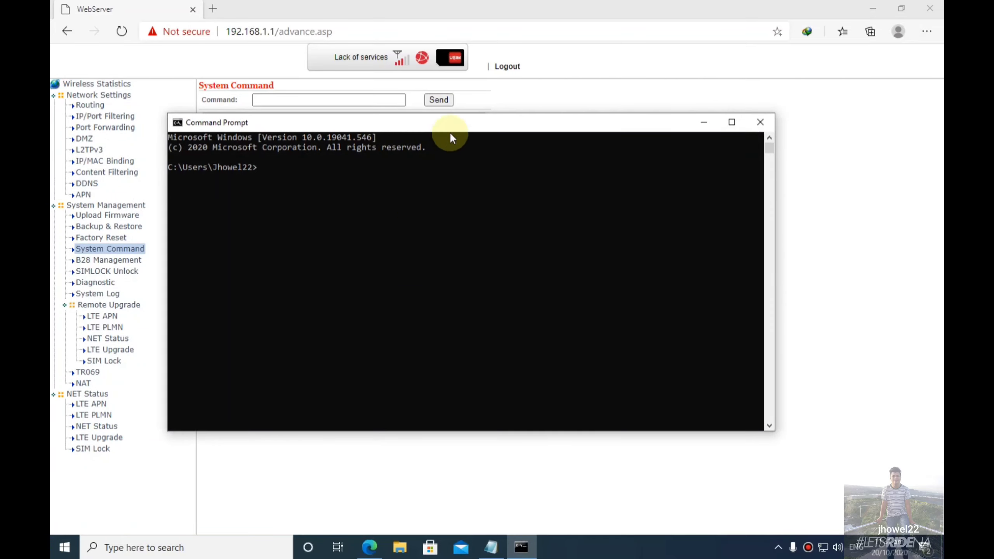
# Move the console down and right to uncover the router's command box, then enter "telnet 192.146".
pyautogui.moveTo(454, 129); pyautogui.dragTo(487, 176)
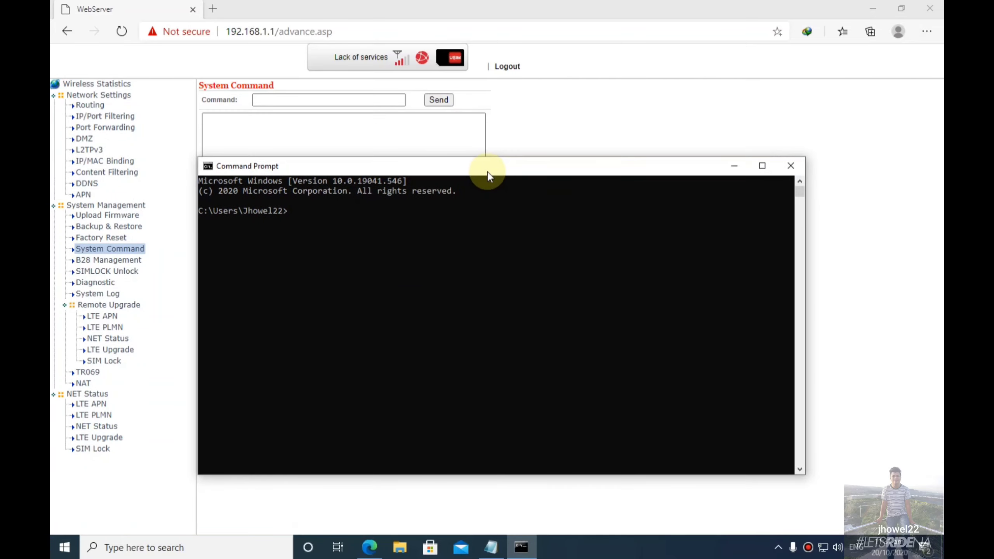
# Run 'telnet 192.168.1.1', fixing the mistyped address, to reach the BusyBox # prompt.
pyautogui.write('telnet')
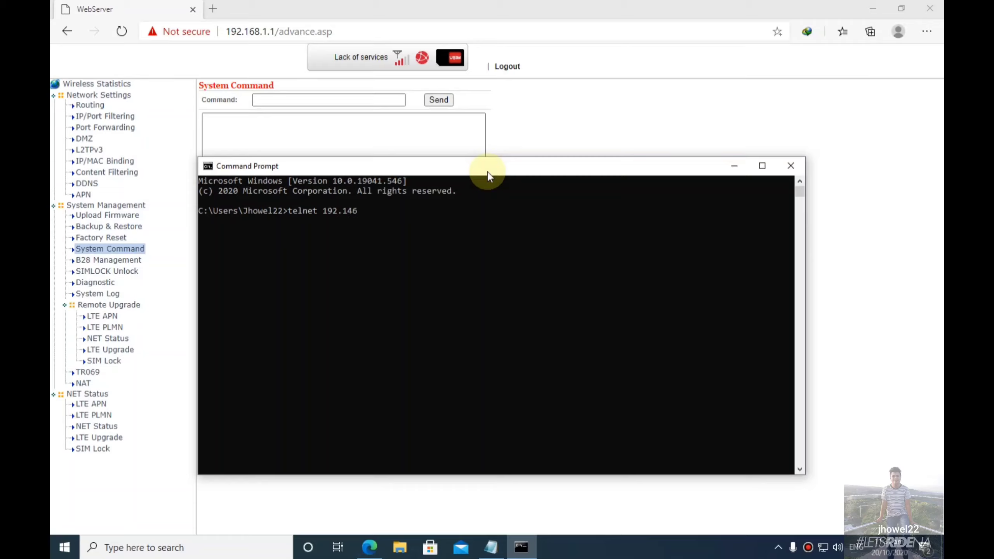
# Move the console down and right to uncover the router's command box, then enter "telnet 192.146".
# Run 'telnet 192.168.1.1', fixing the mistyped address, to reach the BusyBox # prompt.
pyautogui.write(' 192.146')
pyautogui.press('BackSpace')
pyautogui.write('8.1.1')
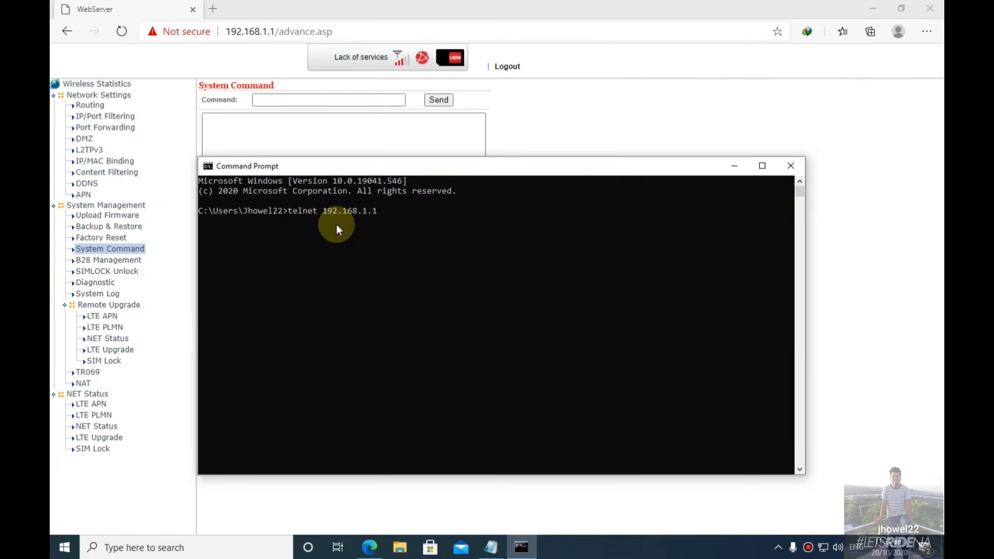
pyautogui.press('Return')
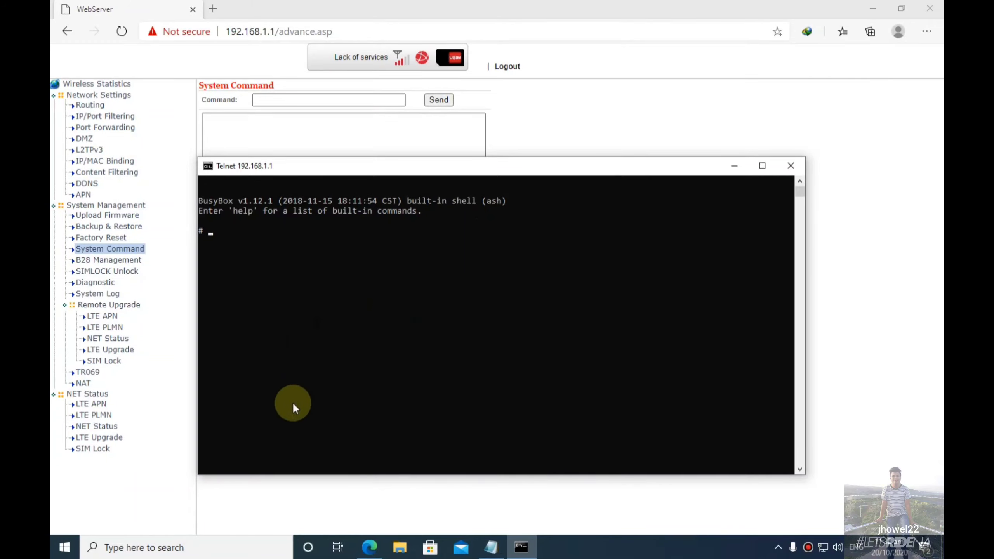
# Open Control Panel's Programs section and its Turn Windows features on or off list.
pyautogui.click(159, 545)
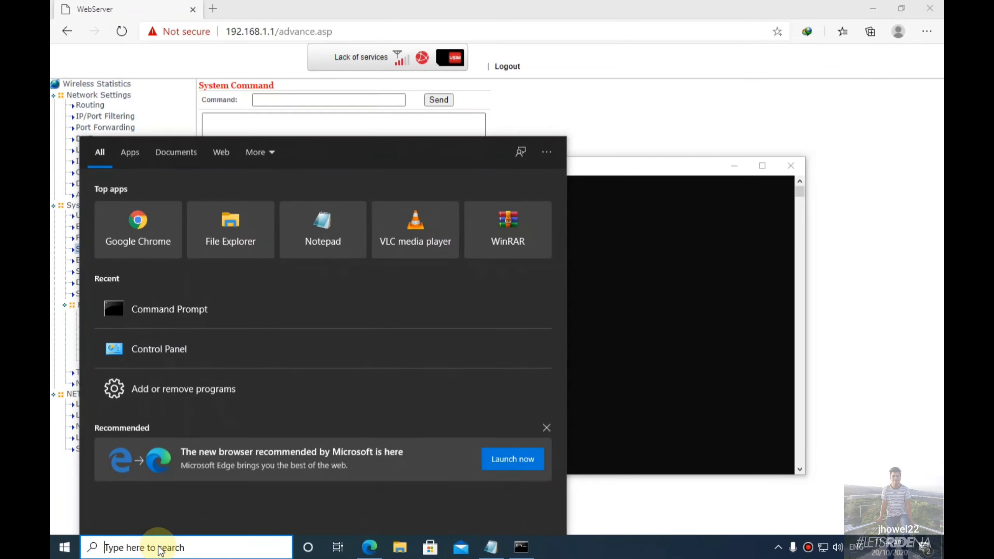
pyautogui.write('contro')
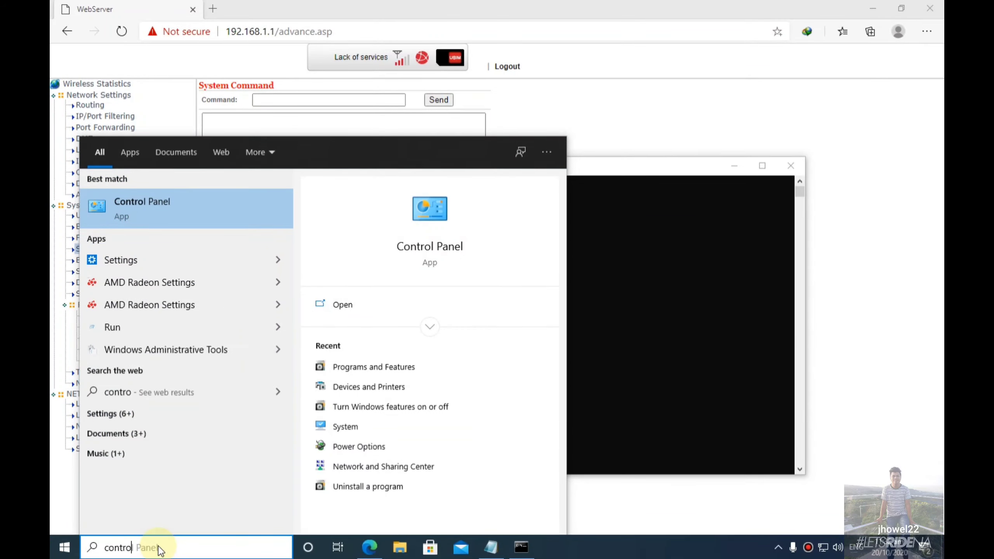
pyautogui.click(375, 307)
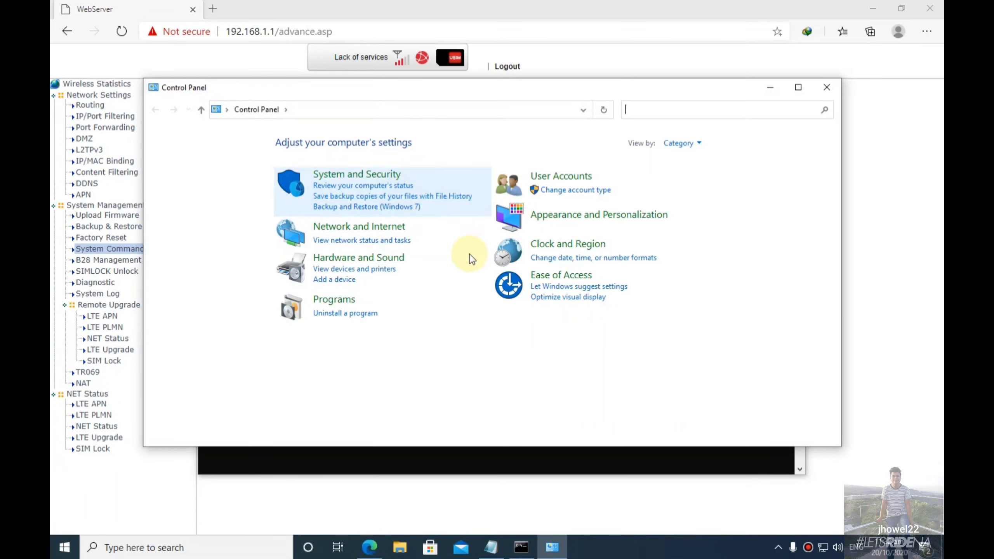
pyautogui.click(346, 298)
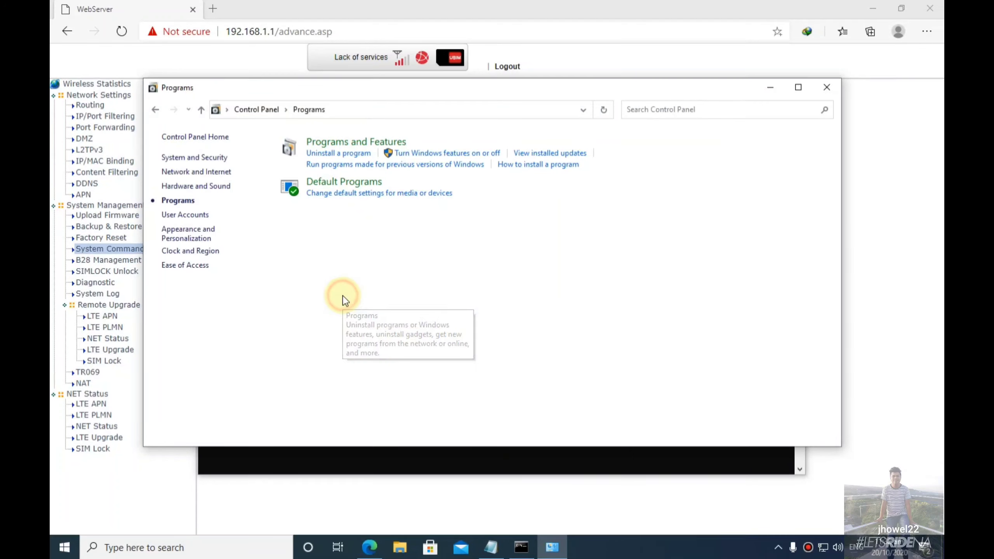
pyautogui.click(459, 155)
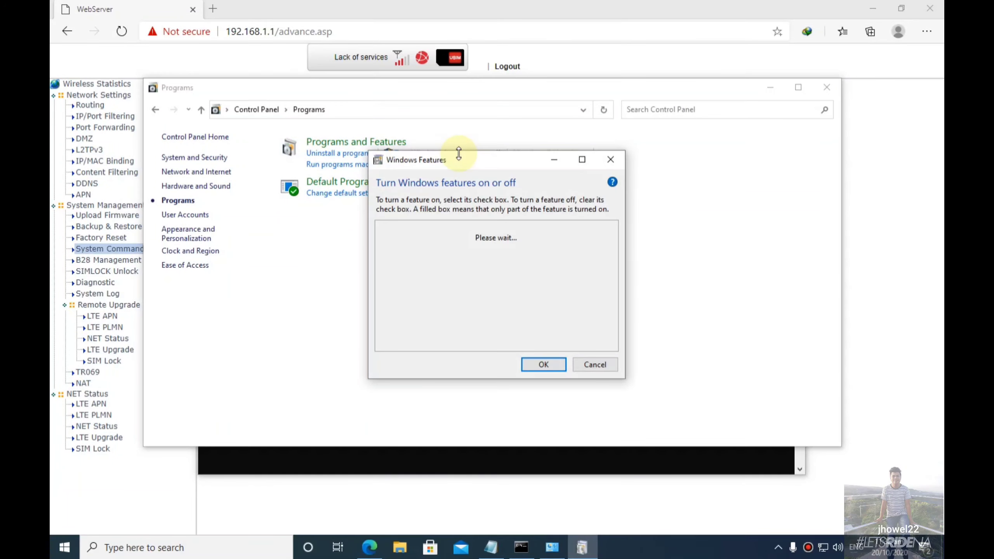
# Tick Telnet Client in the Windows features list and confirm with OK.
pyautogui.moveTo(614, 247); pyautogui.dragTo(608, 302)
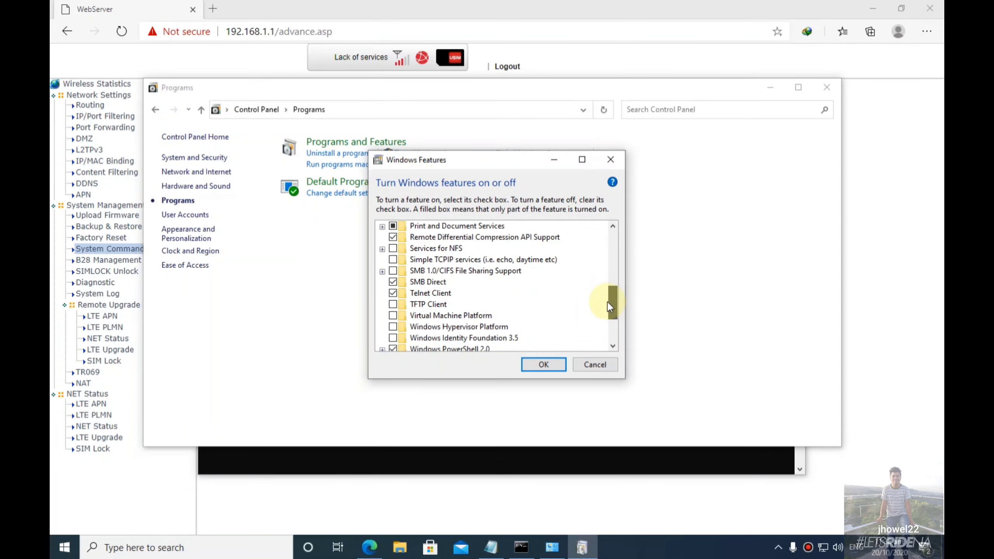
pyautogui.click(393, 293)
pyautogui.click(393, 295)
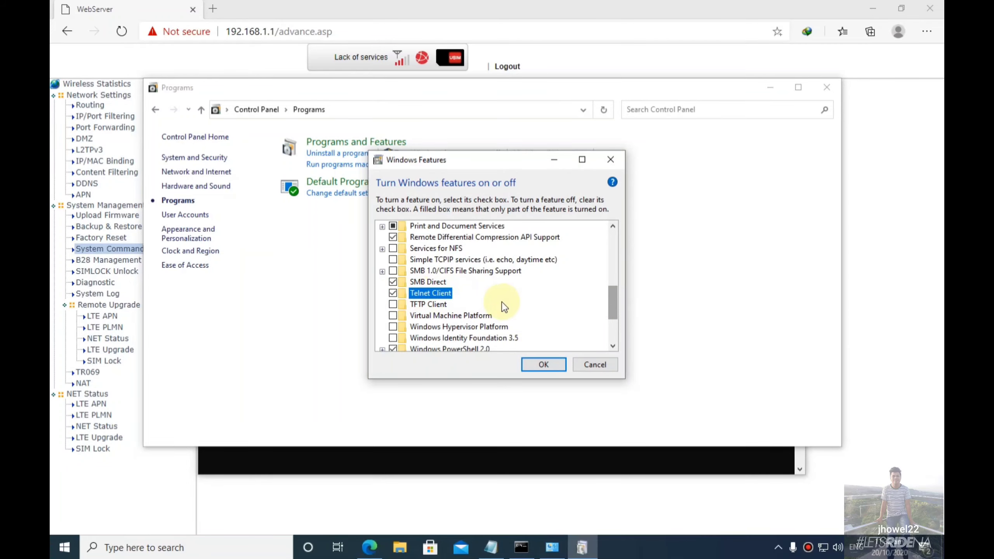
pyautogui.click(477, 456)
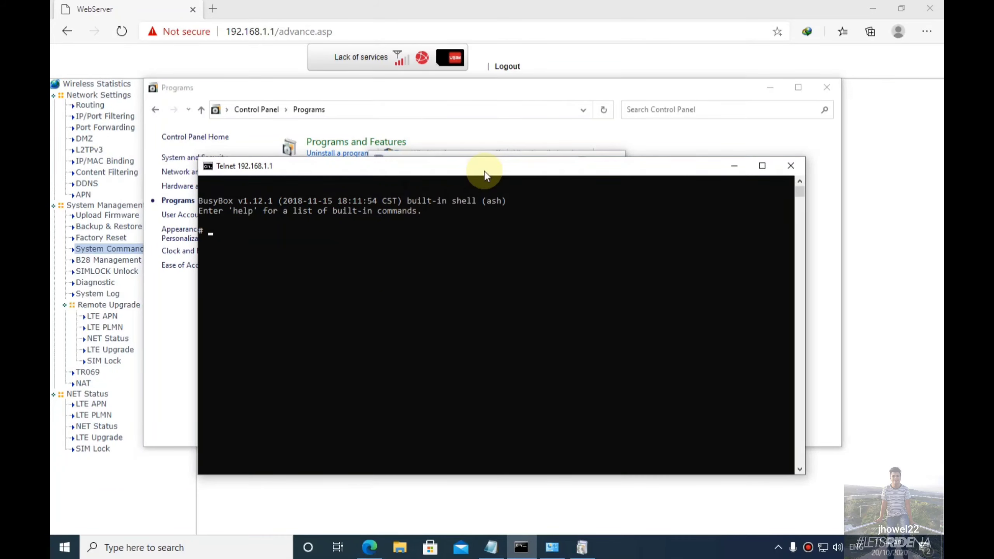
pyautogui.click(493, 154)
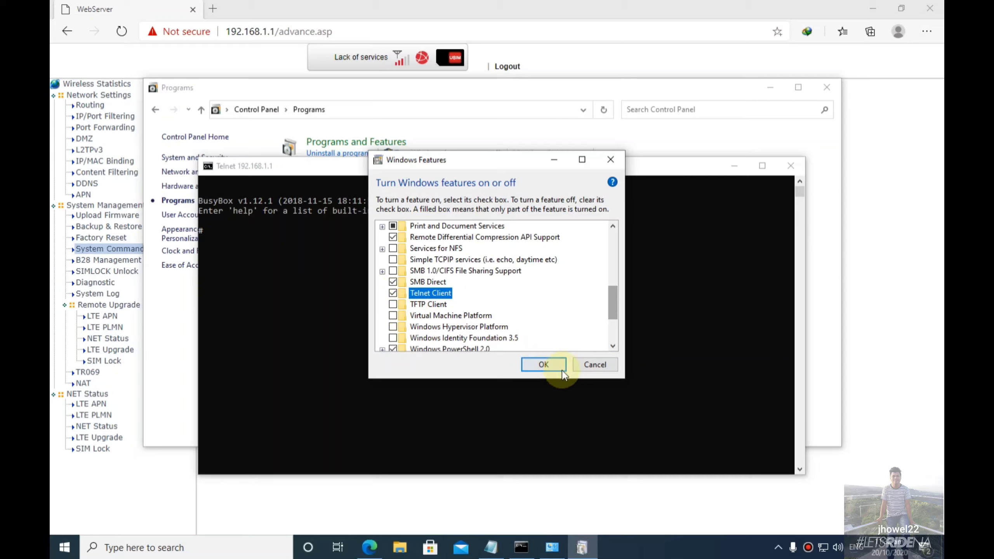
pyautogui.click(548, 365)
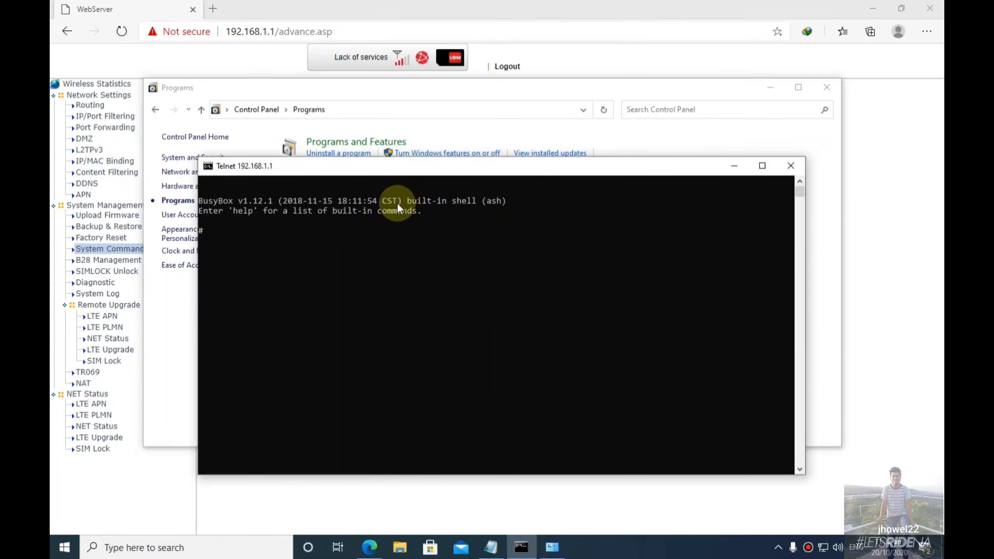
# Shift the Telnet window slightly and close the Control Panel Programs window.
pyautogui.moveTo(488, 182)
pyautogui.mouseDown()
pyautogui.moveTo(505, 181)
pyautogui.moveTo(473, 167)
pyautogui.moveTo(480, 181)
pyautogui.mouseUp()
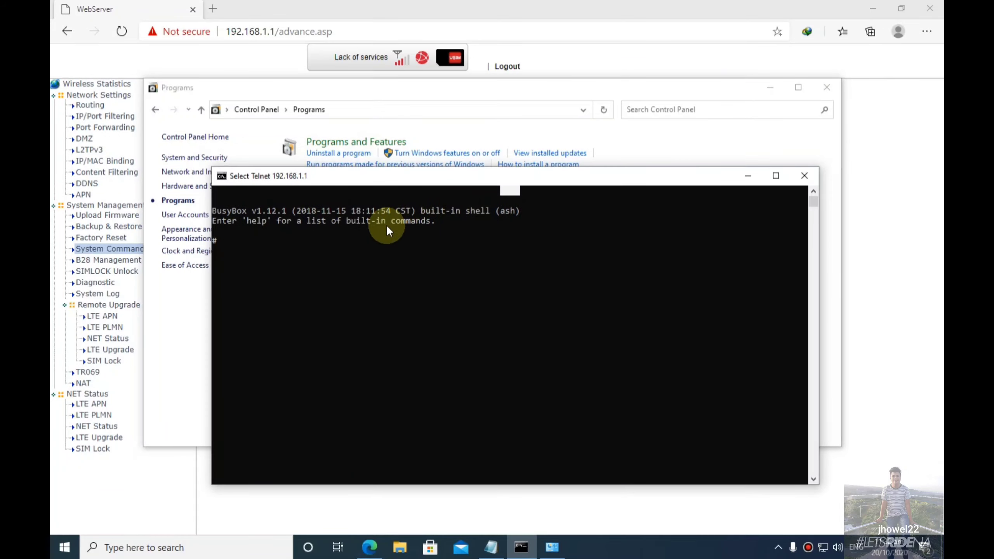
pyautogui.click(368, 259)
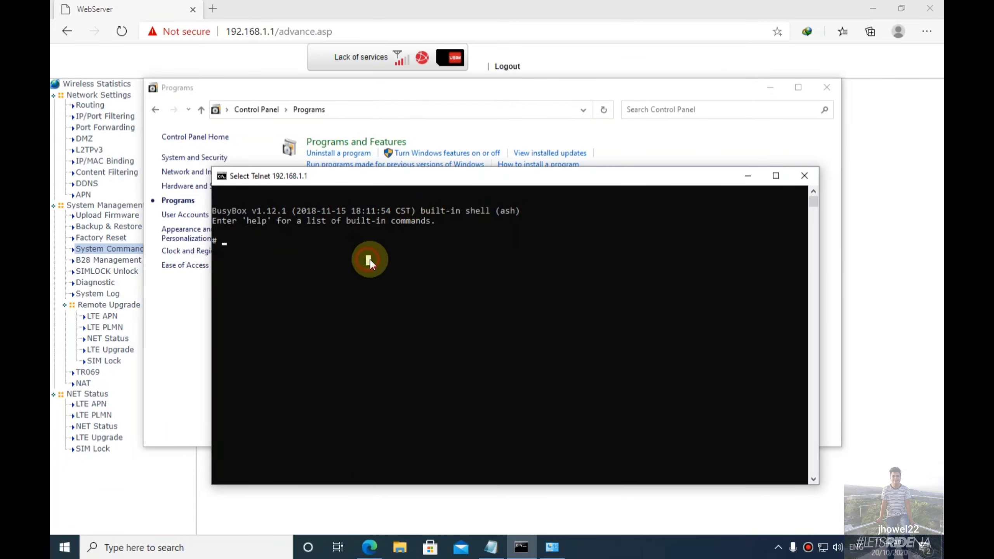
pyautogui.click(826, 87)
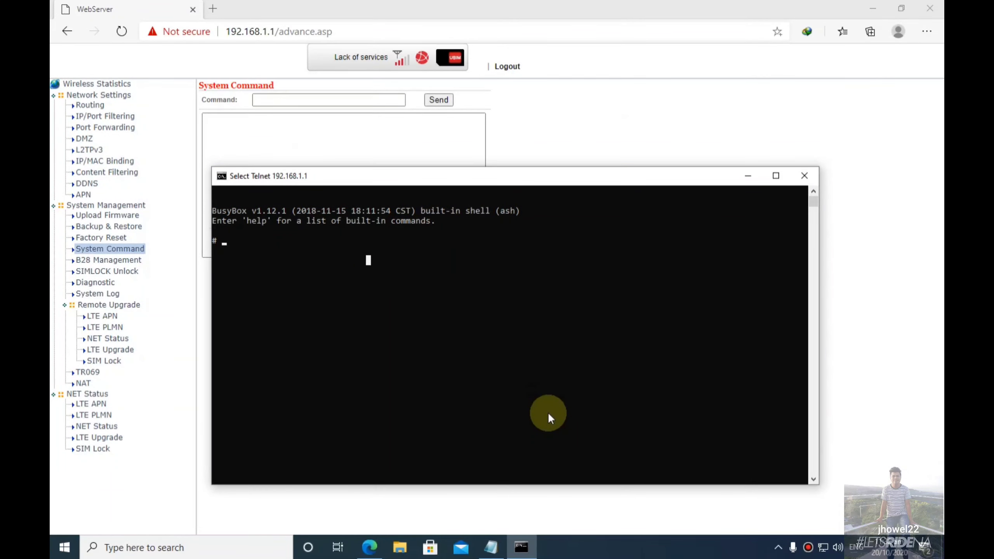
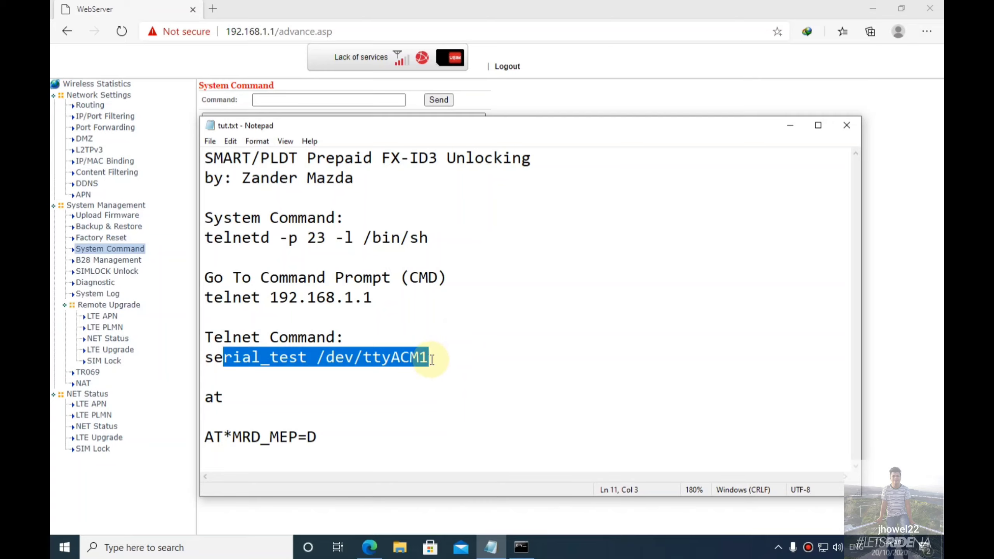
# Reselect the full 'serial_test /dev/ttyACM1' line under Telnet Command in tut.txt.
pyautogui.click(354, 359)
pyautogui.moveTo(434, 359); pyautogui.dragTo(183, 363)
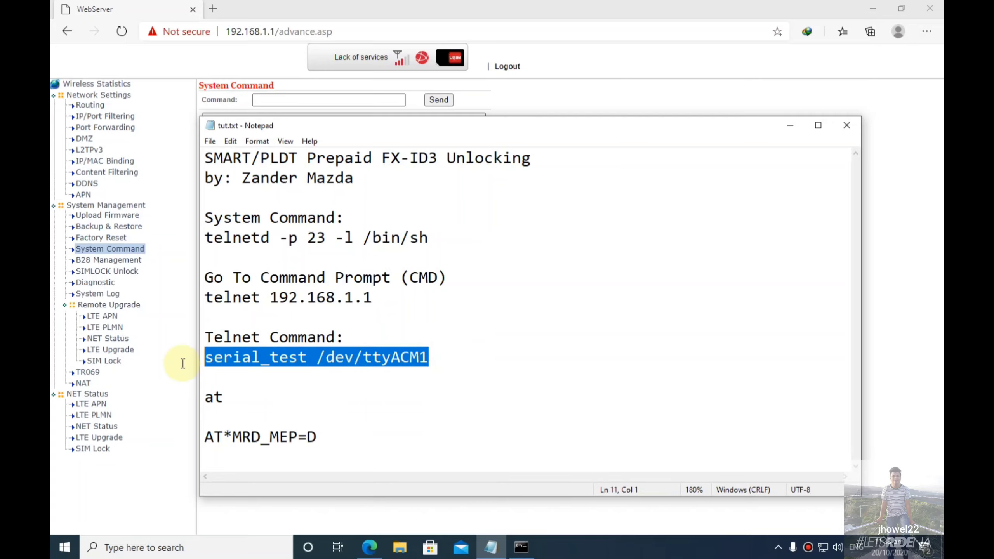
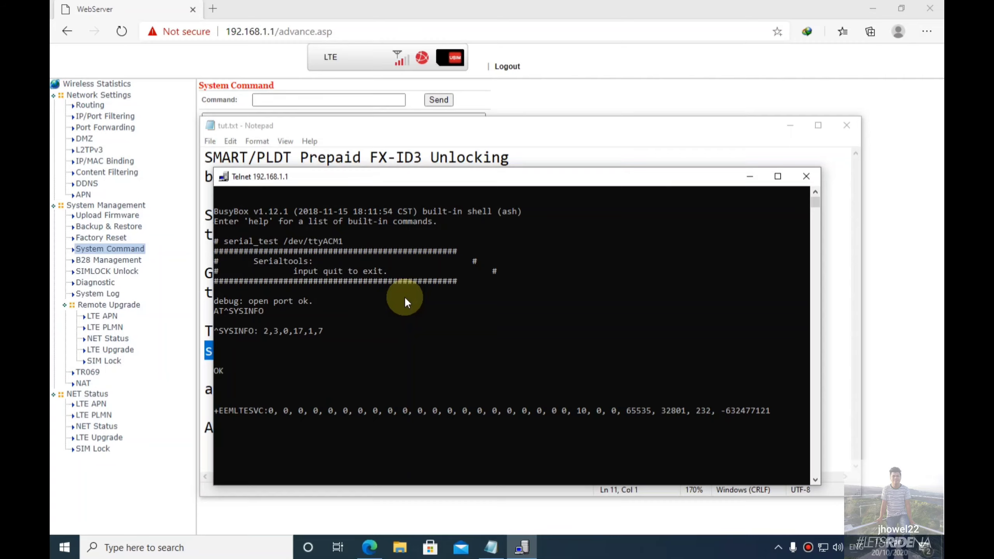
# Send the 'at' command to the modem over serial_test and get an OK reply.
pyautogui.write('at')
pyautogui.press('Return')
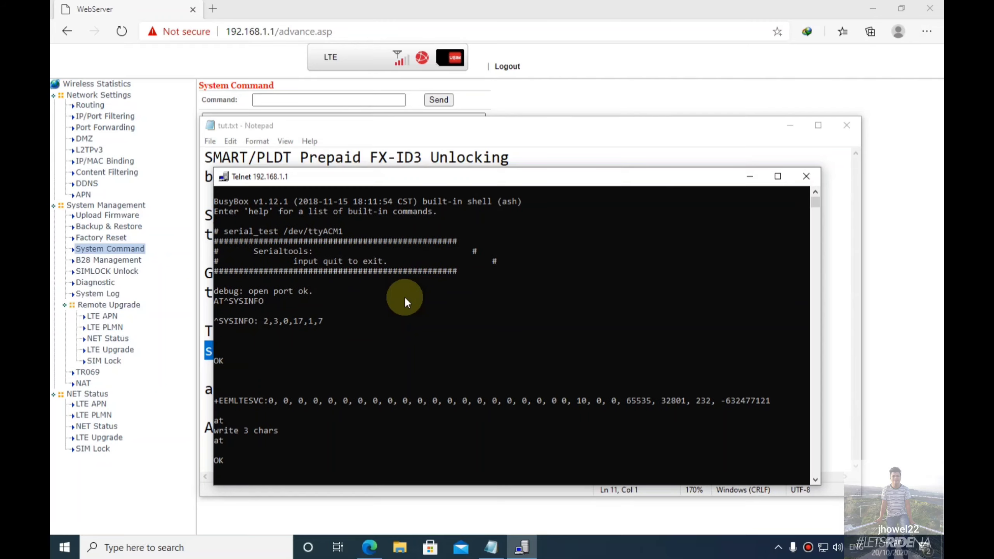
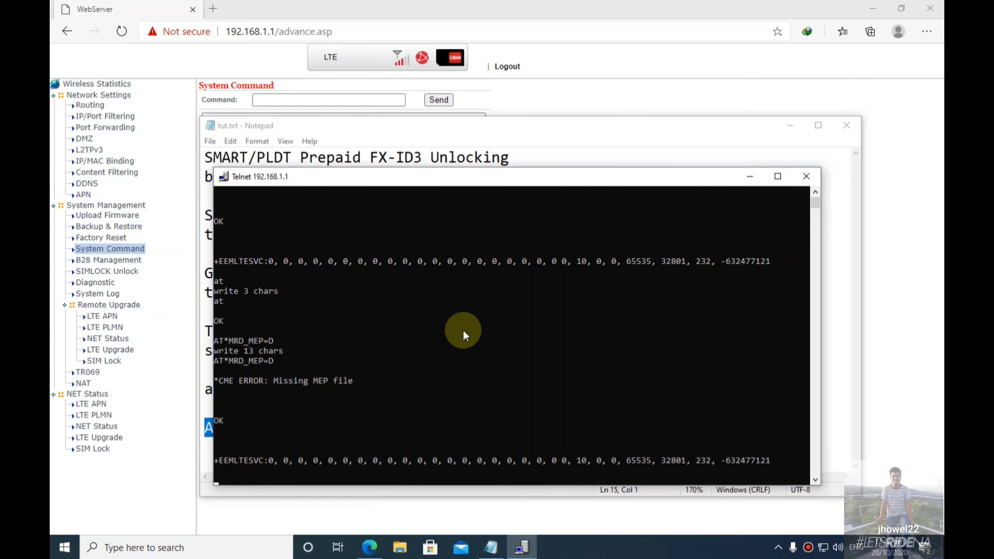
# Close the Telnet 192.168.1.1 session window now that AT*MRD_MEP=D has returned OK.
pyautogui.click(811, 177)
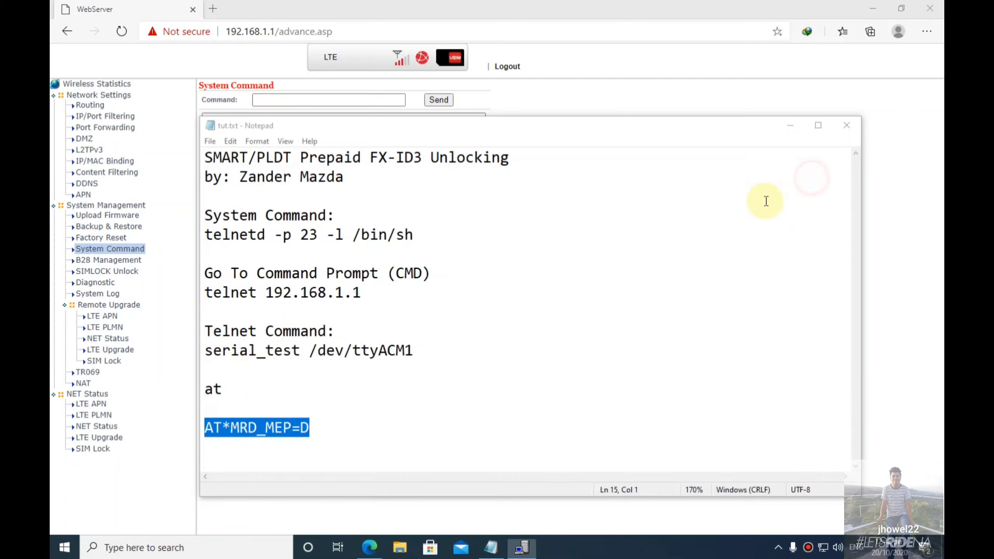
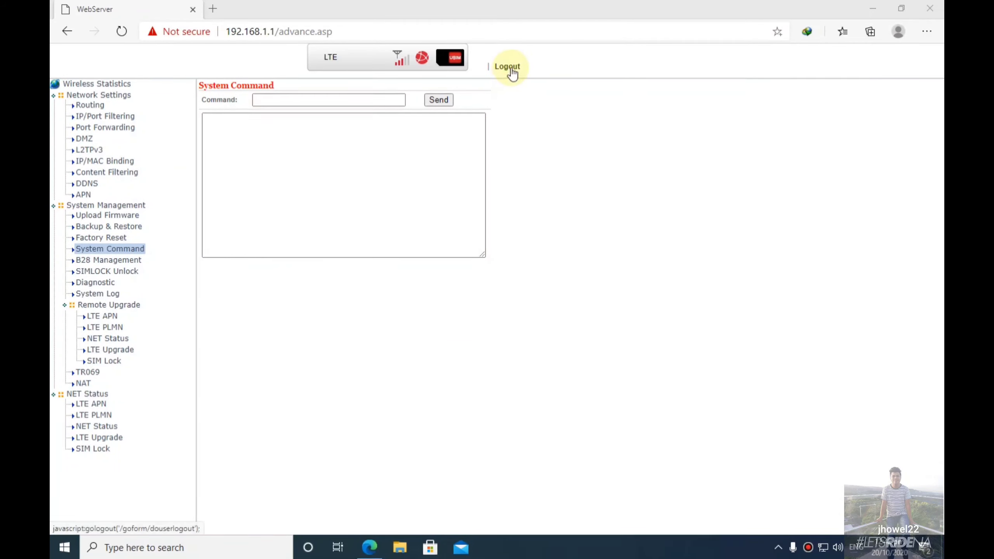
# Log out of the advanced admin and sign back in with the saved username and password.
pyautogui.click(507, 67)
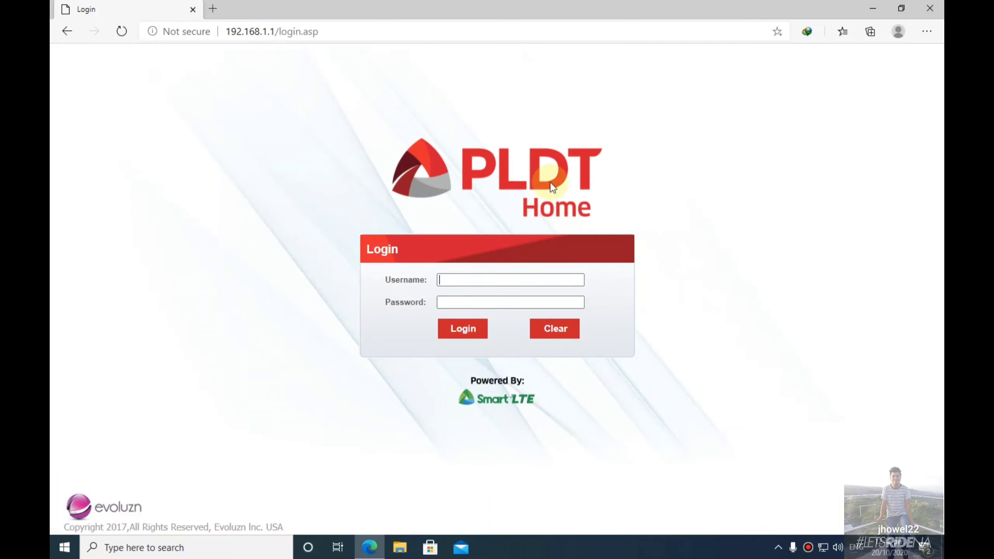
pyautogui.click(521, 285)
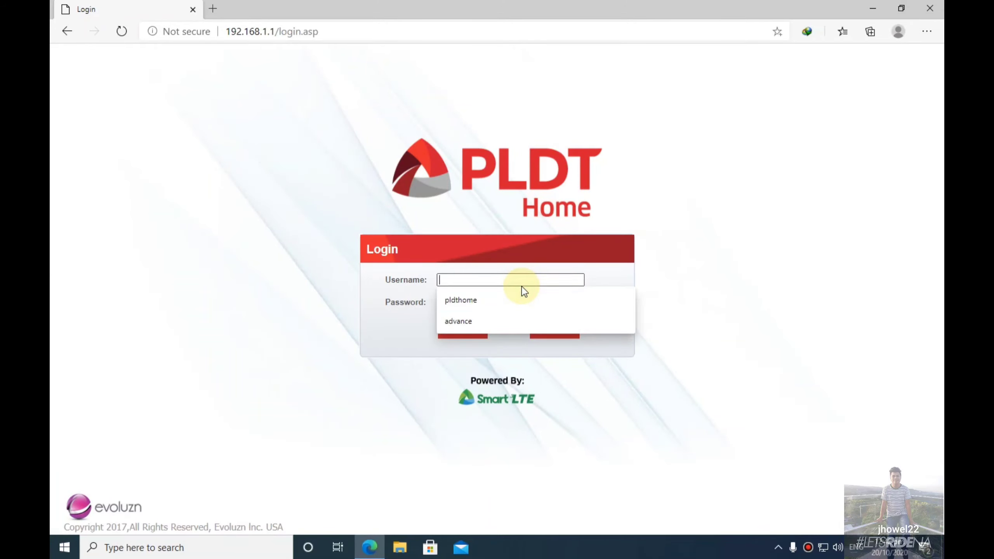
pyautogui.click(504, 302)
pyautogui.click(511, 301)
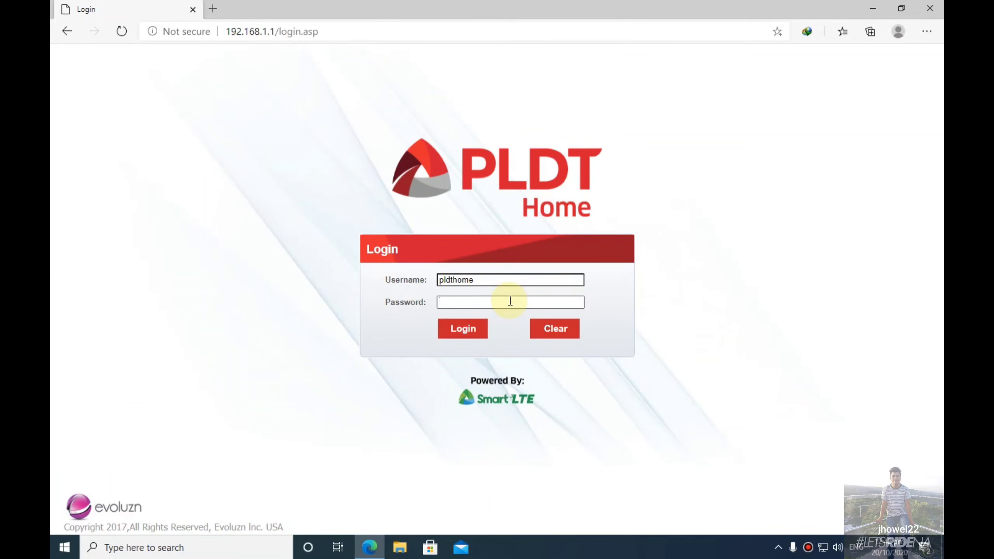
pyautogui.write('pldthome')
pyautogui.click(468, 333)
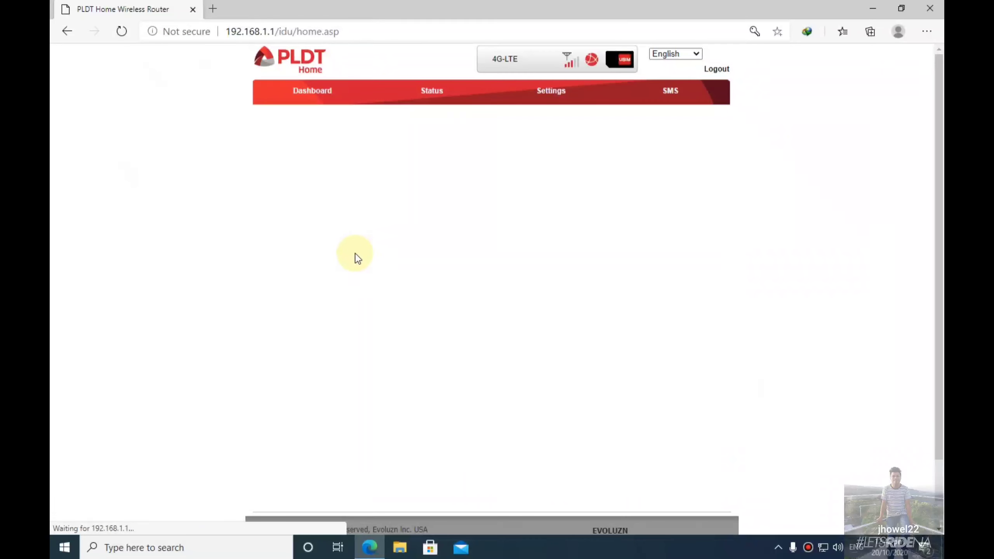
# Restore the router to factory defaults from System Settings and confirm the reset.
pyautogui.click(560, 95)
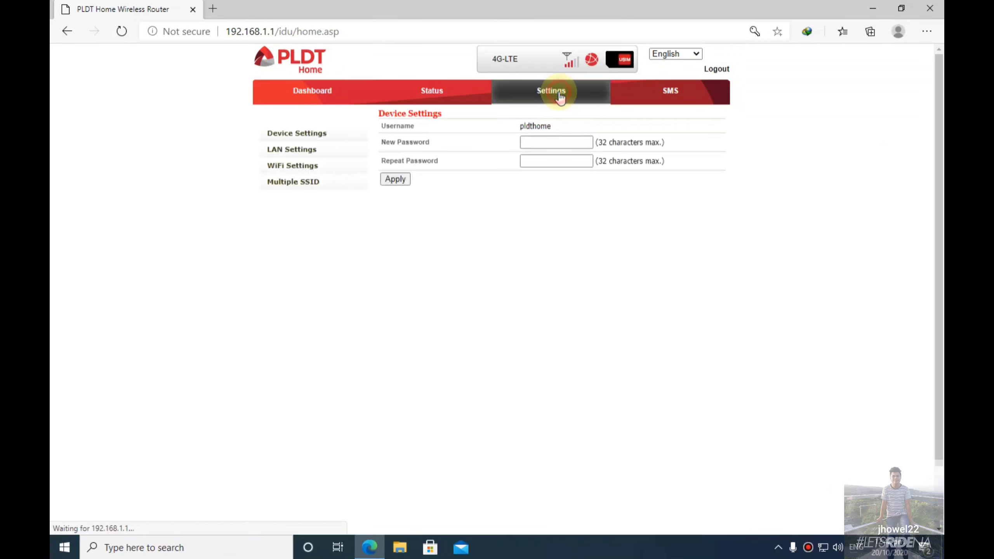
pyautogui.click(312, 217)
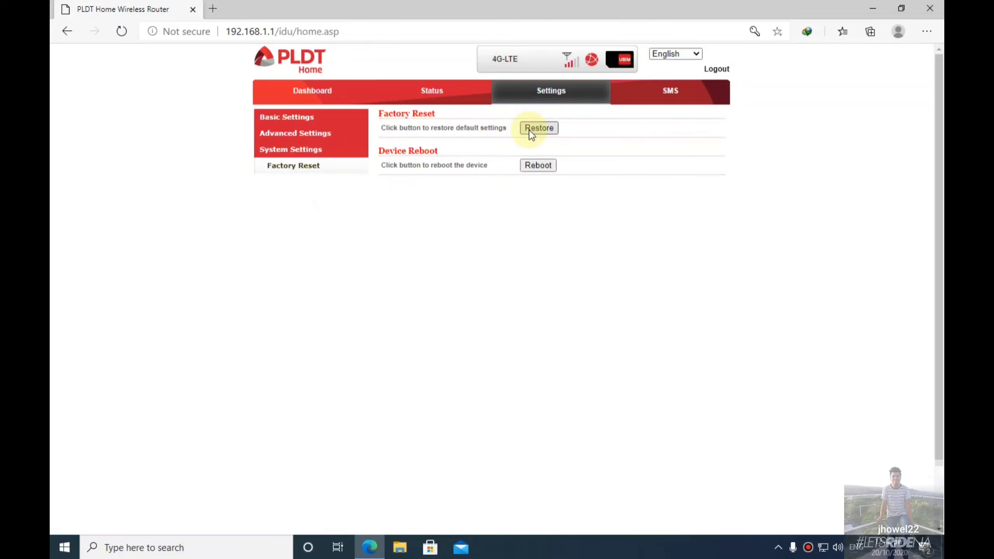
pyautogui.click(540, 133)
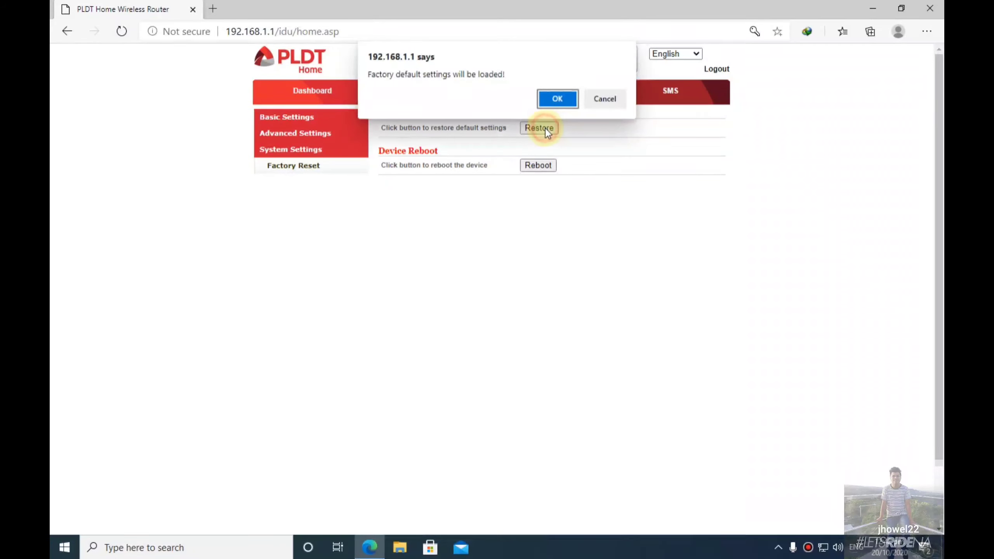
pyautogui.click(558, 99)
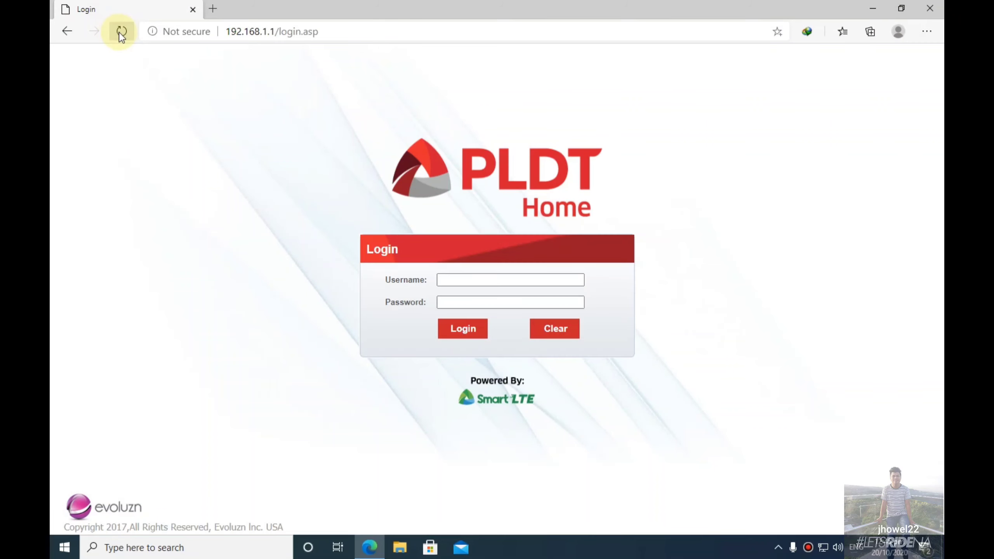
# Reload the login page and sign in with the saved username and the default password.
pyautogui.click(118, 32)
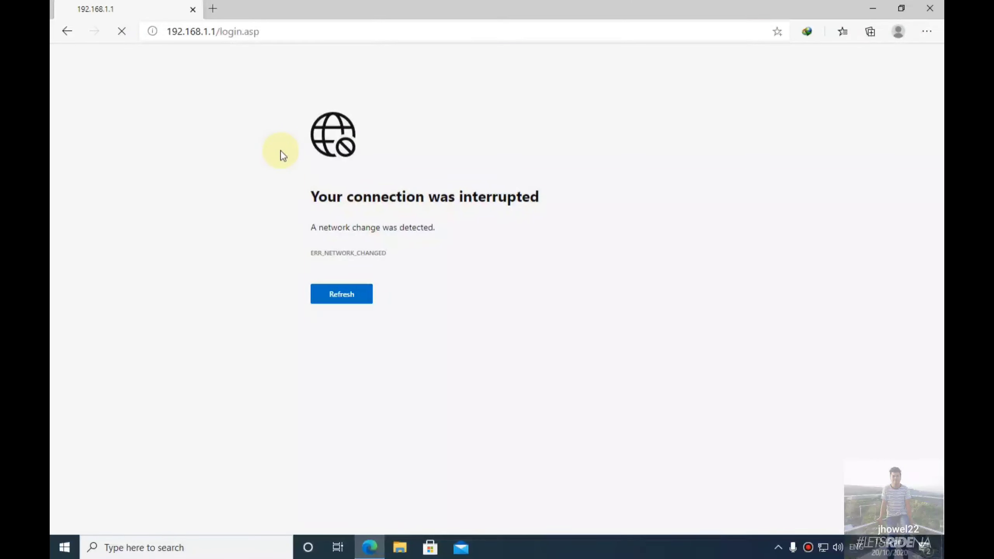
pyautogui.moveTo(382, 4)
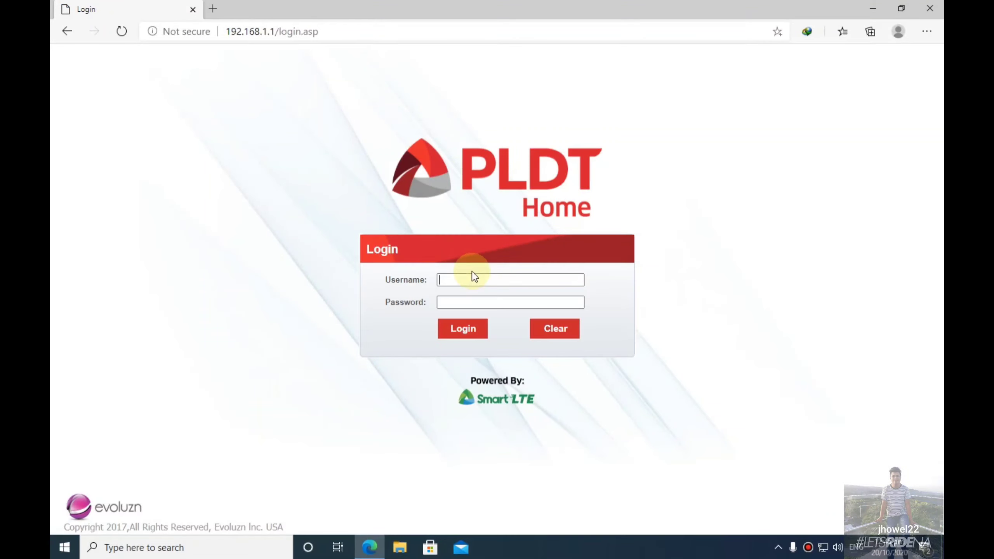
pyautogui.click(475, 276)
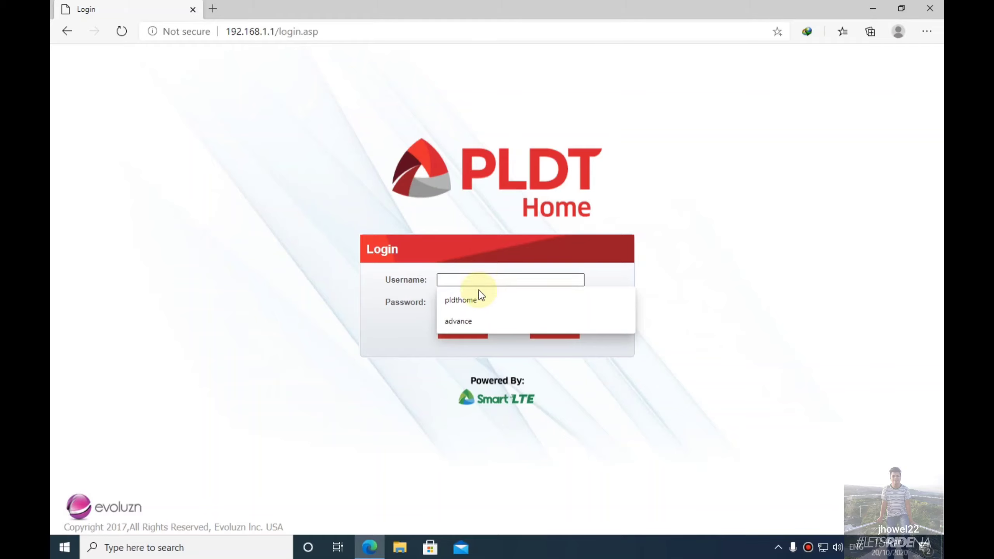
pyautogui.click(471, 300)
pyautogui.moveTo(485, 280); pyautogui.dragTo(439, 282)
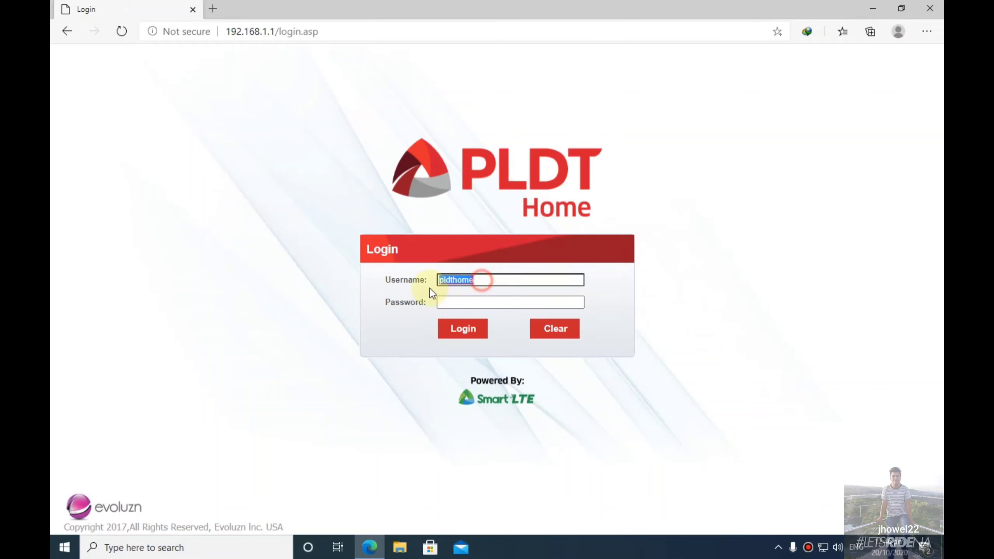
pyautogui.click(491, 297)
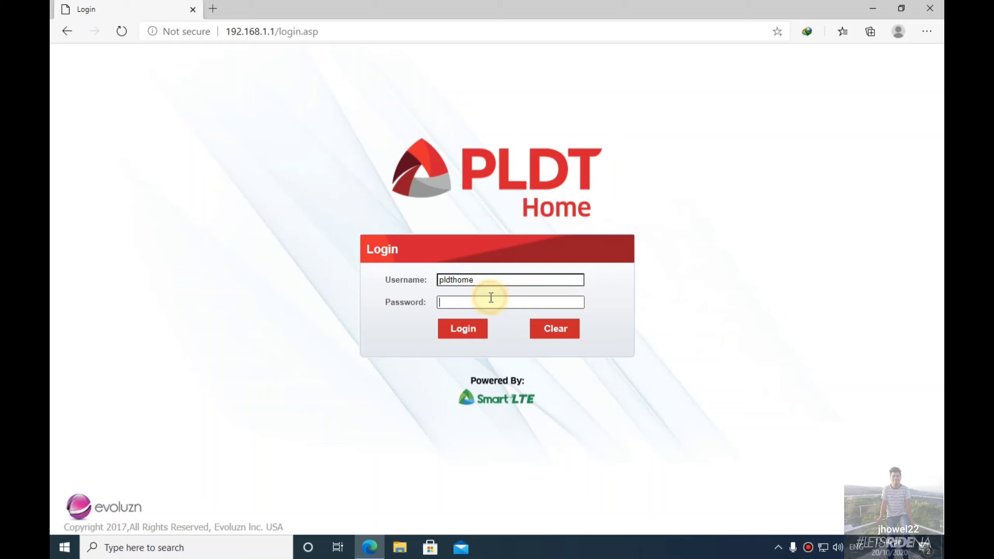
pyautogui.write('12345678')
pyautogui.click(575, 302)
pyautogui.click(467, 331)
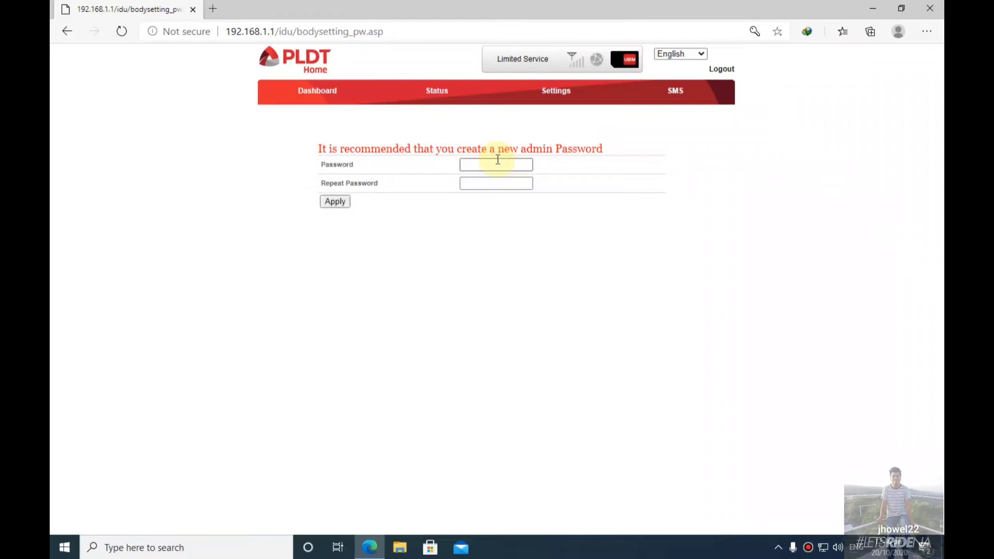
# Enter a new admin password in both fields, verify it, and apply it.
pyautogui.click(497, 162)
pyautogui.write('aaaaaaaaa')
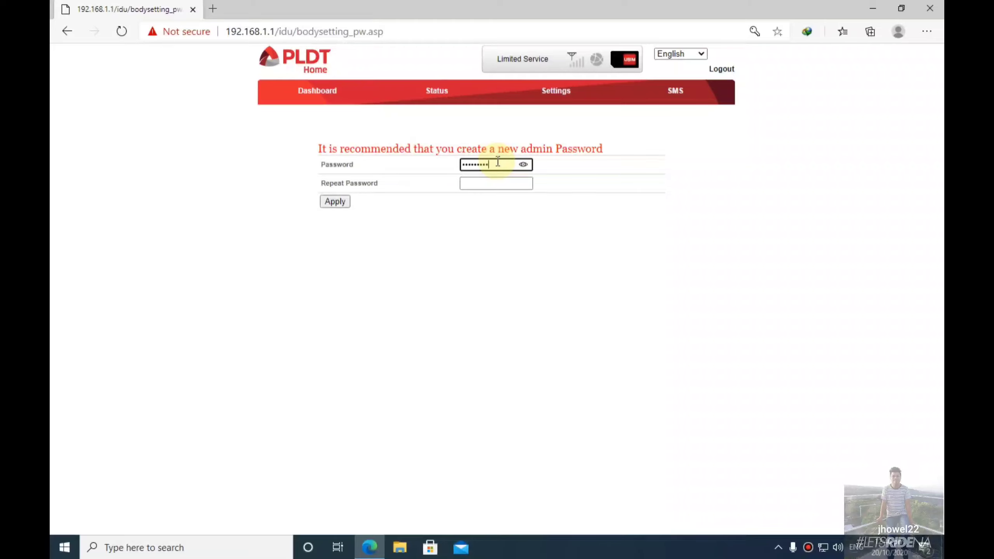
pyautogui.press('Tab')
pyautogui.write('aaaaaaaa')
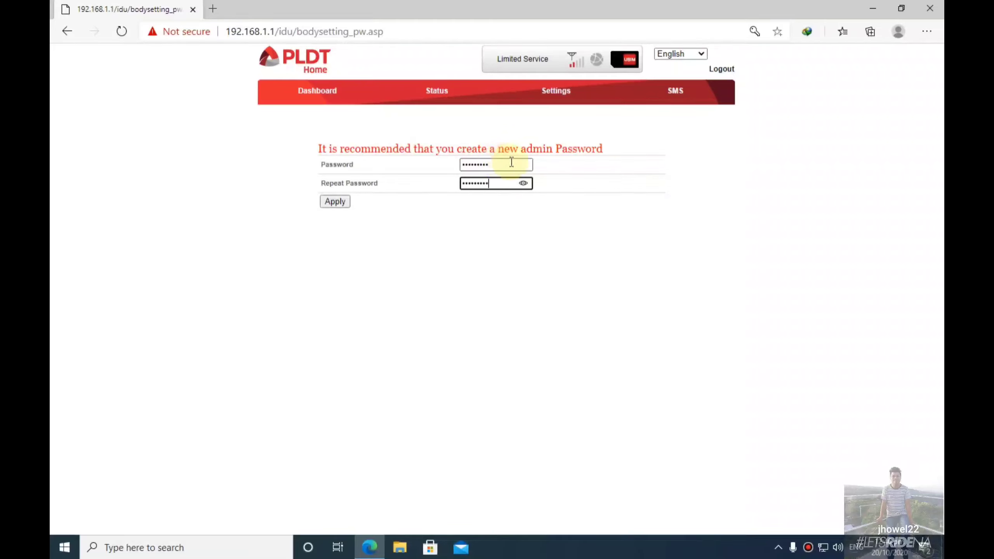
pyautogui.click(524, 182)
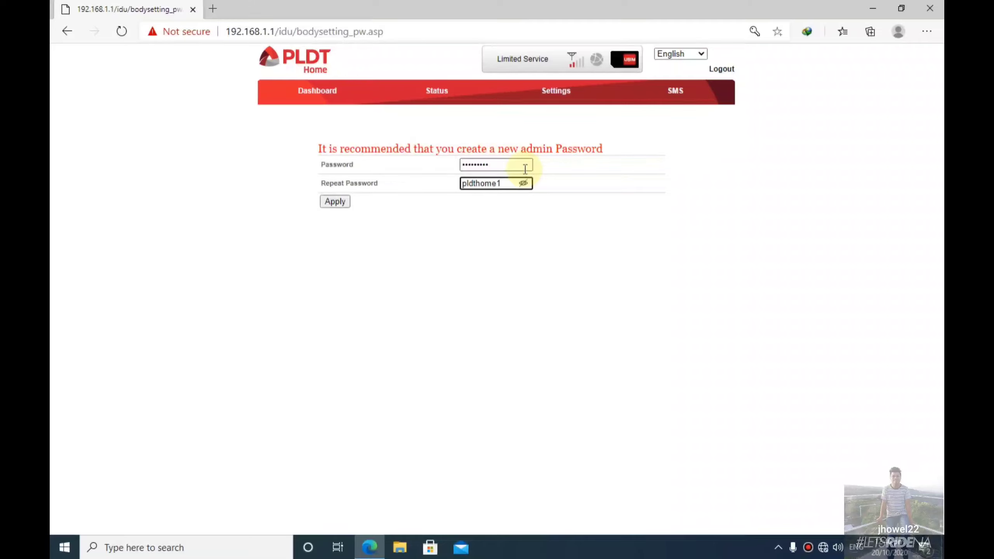
pyautogui.click(524, 165)
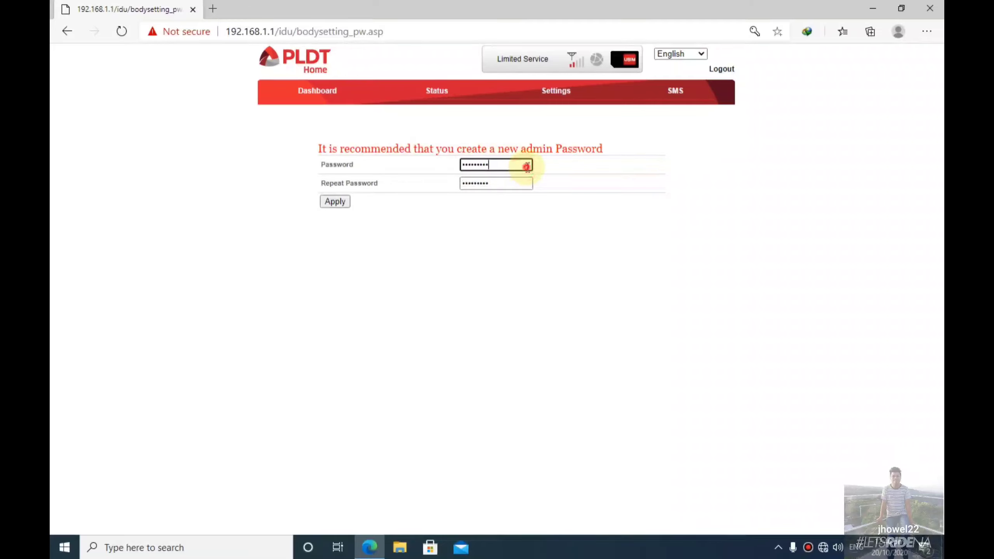
pyautogui.click(344, 202)
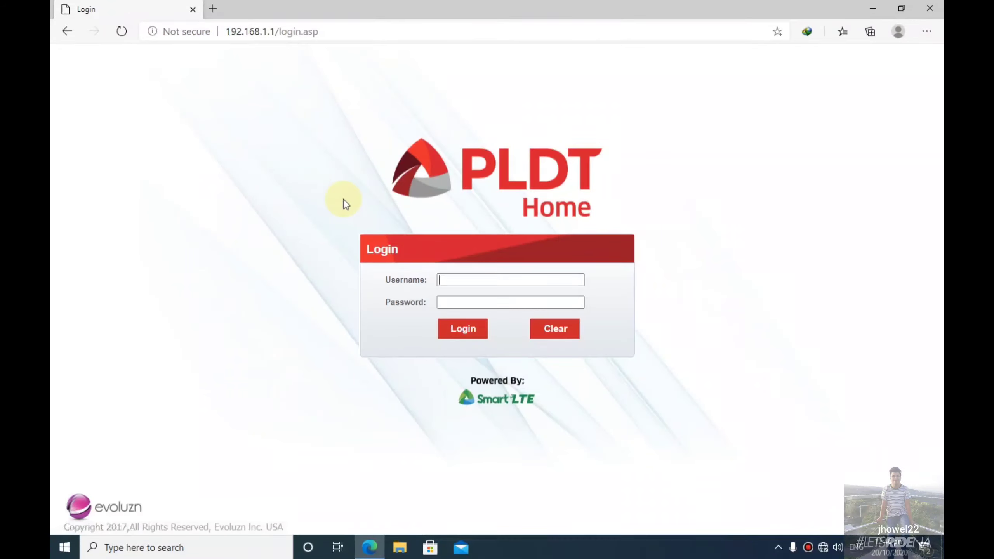
# Sign in with the saved username and the new admin password to reach the dashboard.
pyautogui.click(476, 285)
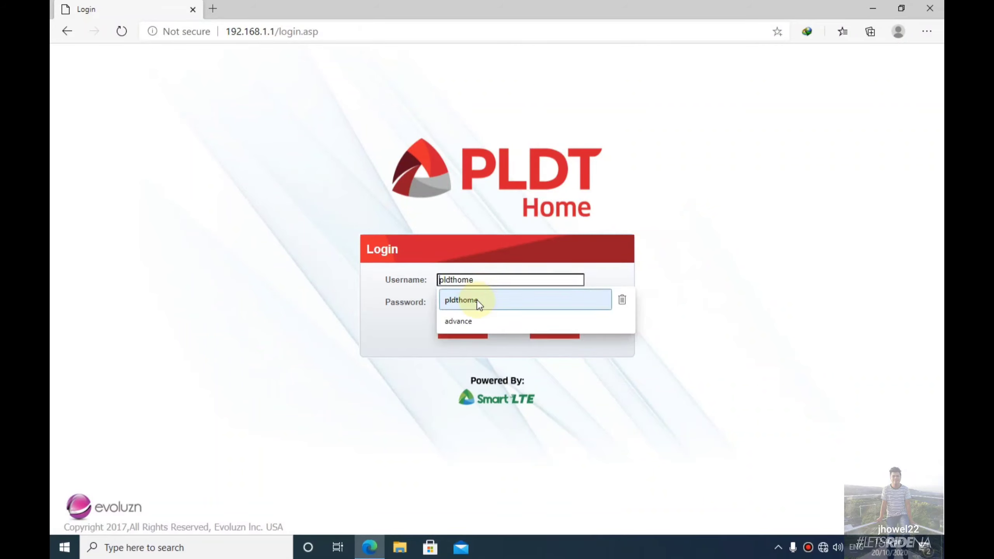
pyautogui.click(480, 298)
pyautogui.click(470, 302)
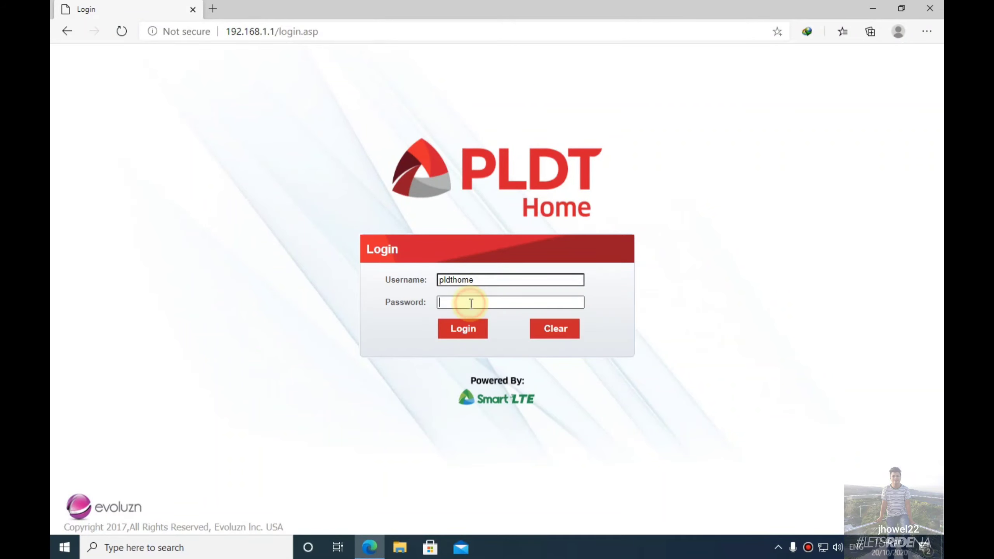
pyautogui.write('pldtadmin')
pyautogui.click(448, 339)
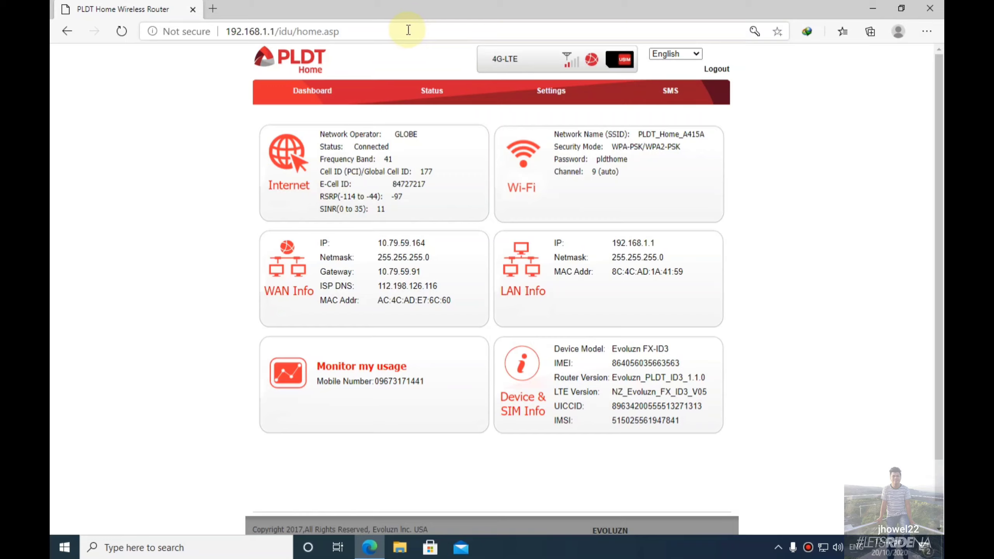
# Change the page address to the alternate login1.asp login page.
pyautogui.click(322, 31)
pyautogui.click(321, 31)
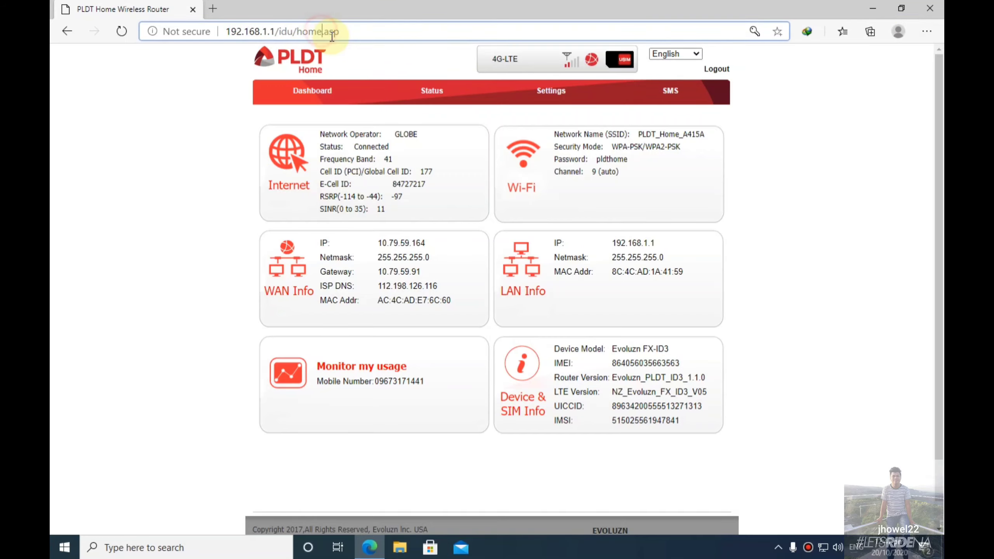
pyautogui.press('BackSpace')
pyautogui.press('BackSpace')
pyautogui.press('BackSpace')
pyautogui.press('BackSpace')
pyautogui.press('BackSpace')
pyautogui.press('BackSpace')
pyautogui.press('BackSpace')
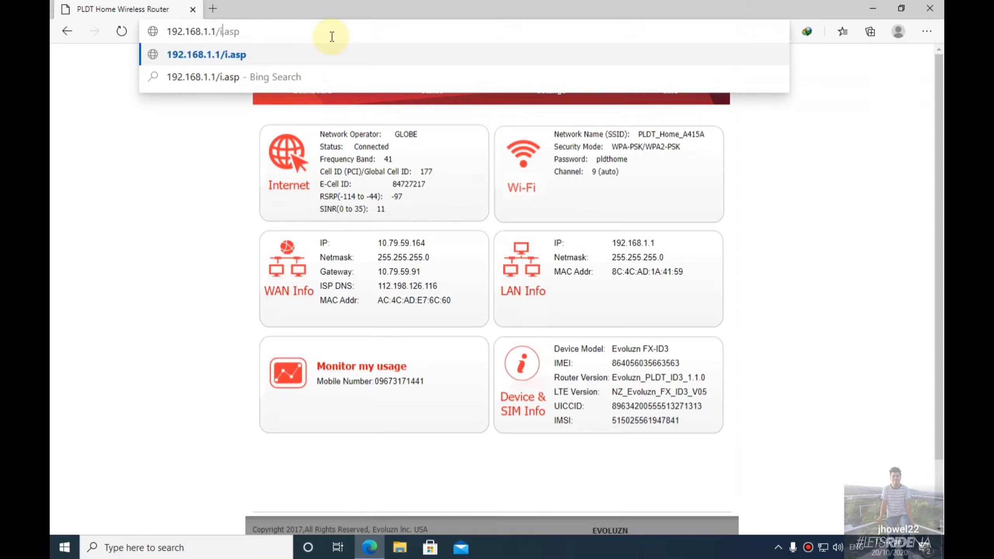
pyautogui.press('BackSpace')
pyautogui.write('login1')
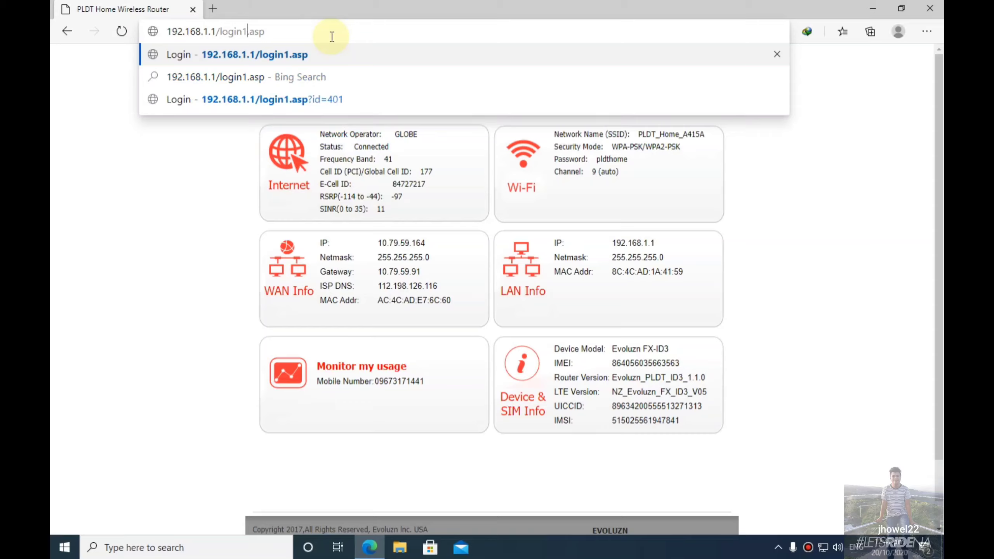
pyautogui.press('Return')
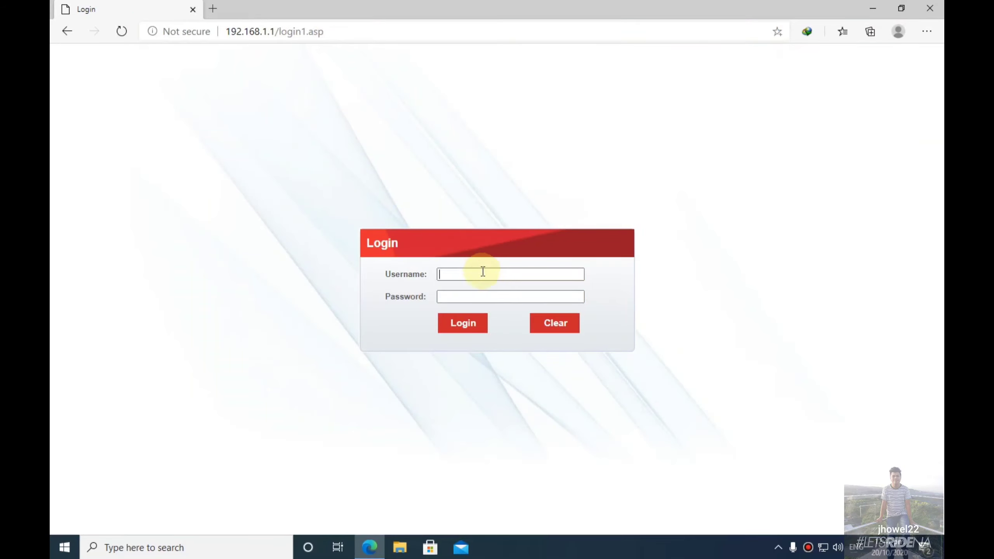
# Sign in with the advanced administrator username and its password.
pyautogui.click(485, 272)
pyautogui.write('advnac')
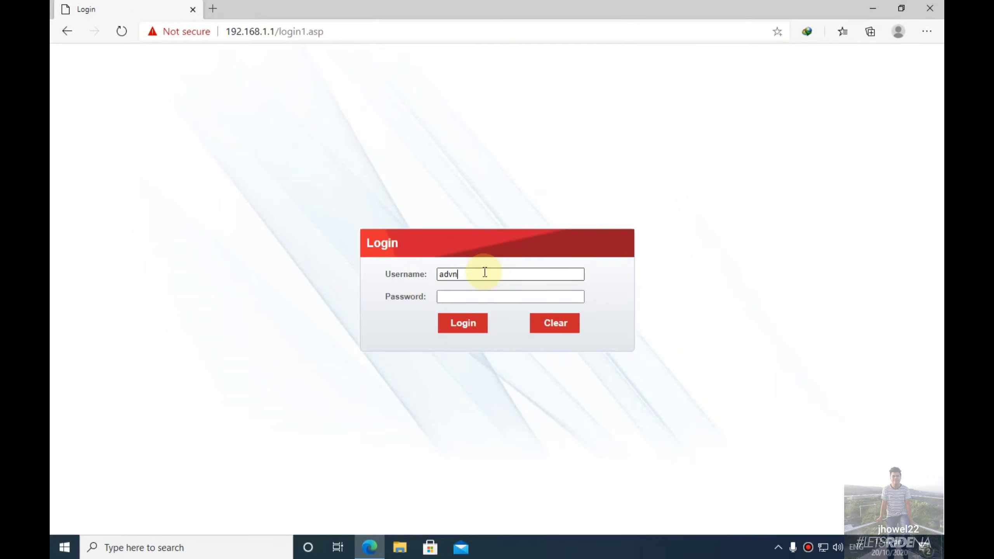
pyautogui.press('BackSpace')
pyautogui.press('BackSpace')
pyautogui.press('BackSpace')
pyautogui.press('BackSpace')
pyautogui.click(481, 298)
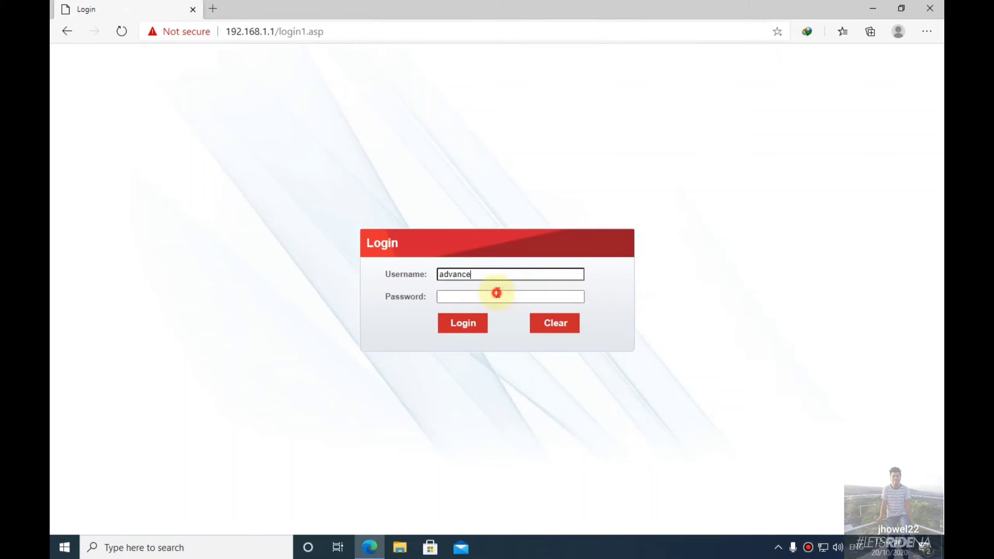
pyautogui.write('•••••')
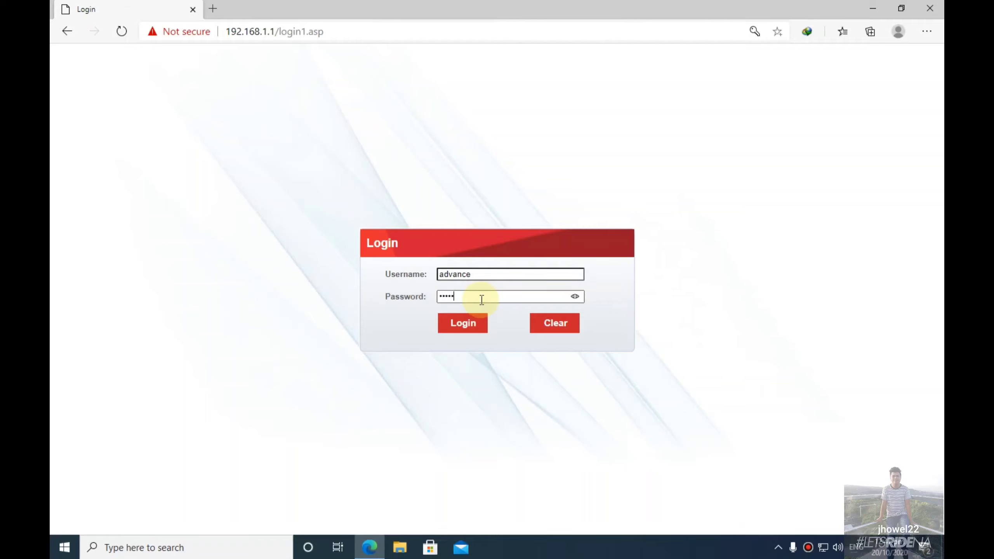
pyautogui.write('••••')
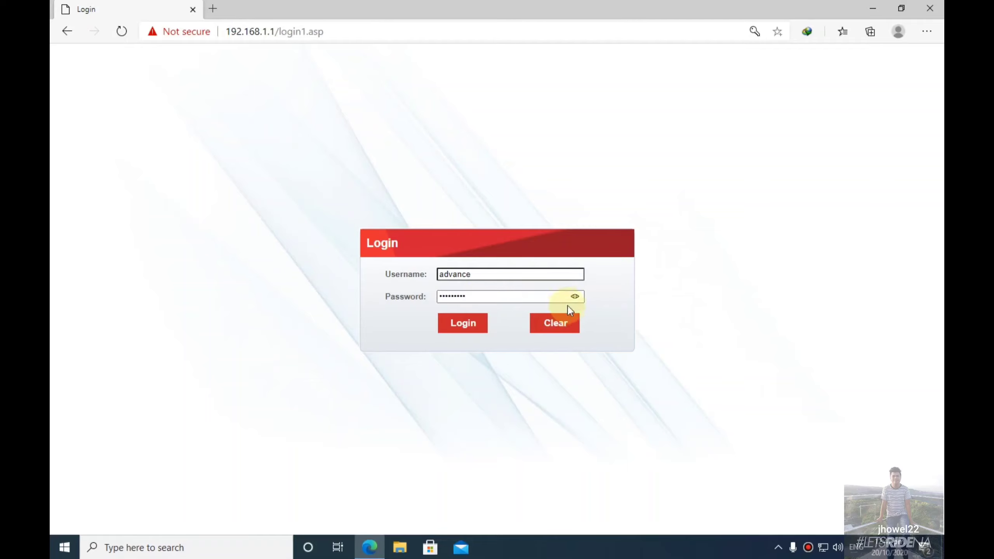
pyautogui.click(576, 297)
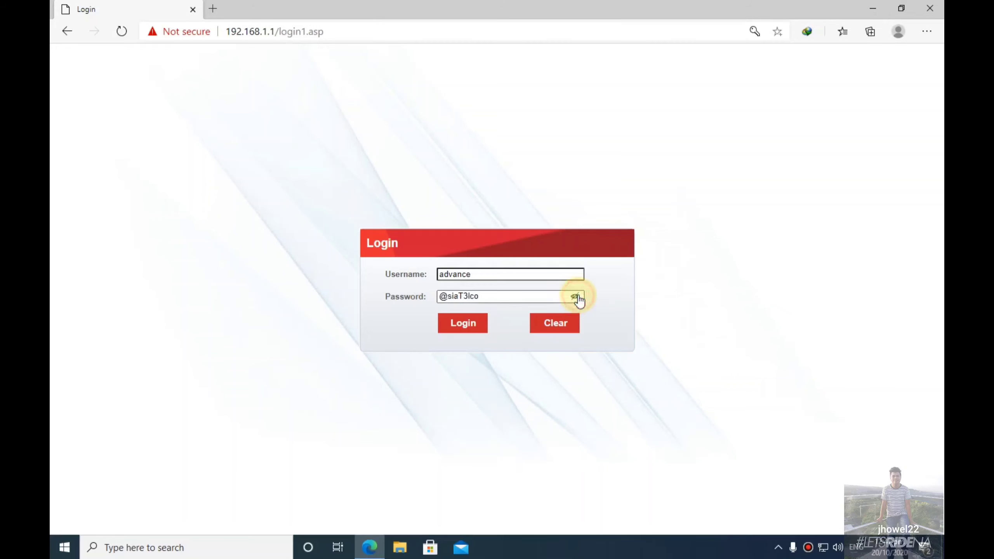
pyautogui.click(481, 327)
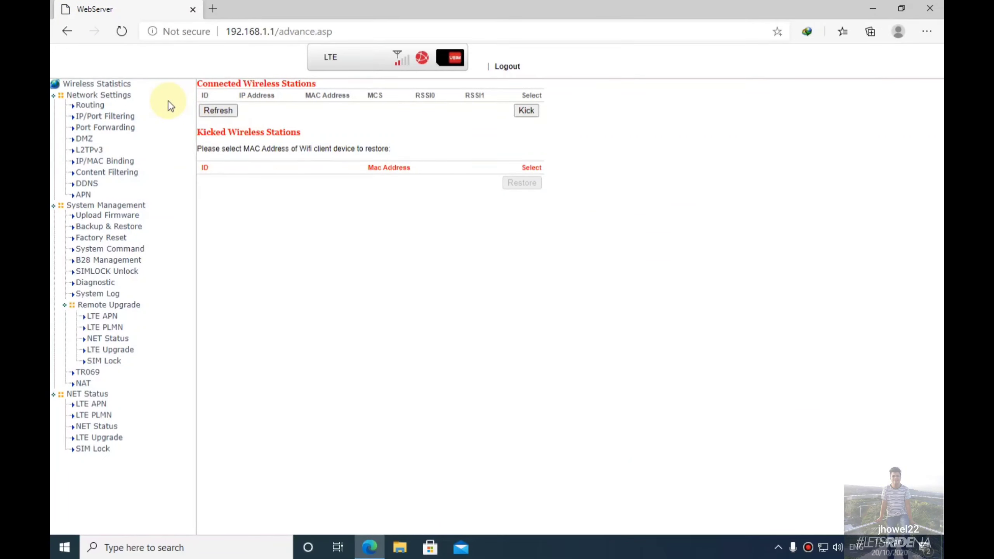
# Switch the APN settings to Manual mode.
pyautogui.click(85, 194)
pyautogui.click(347, 98)
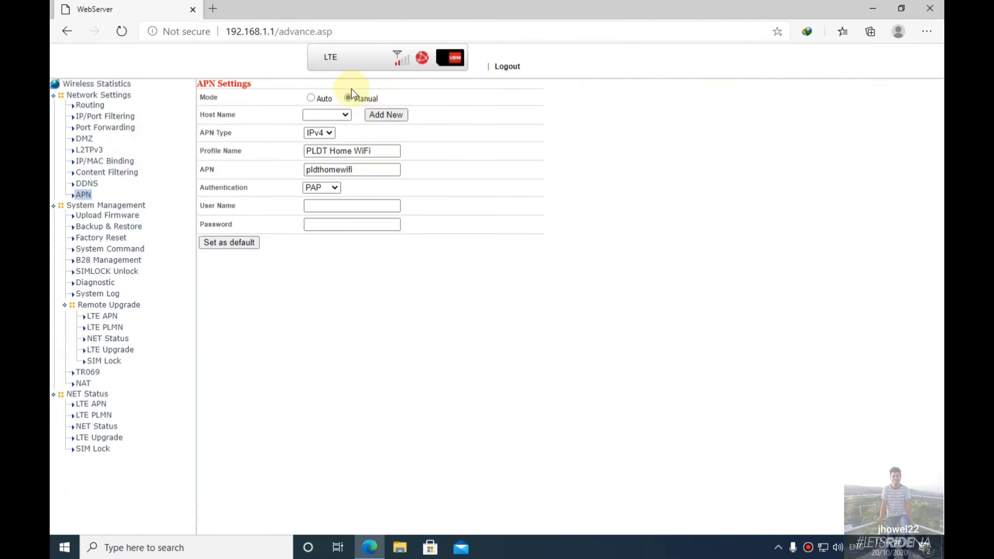
pyautogui.click(345, 115)
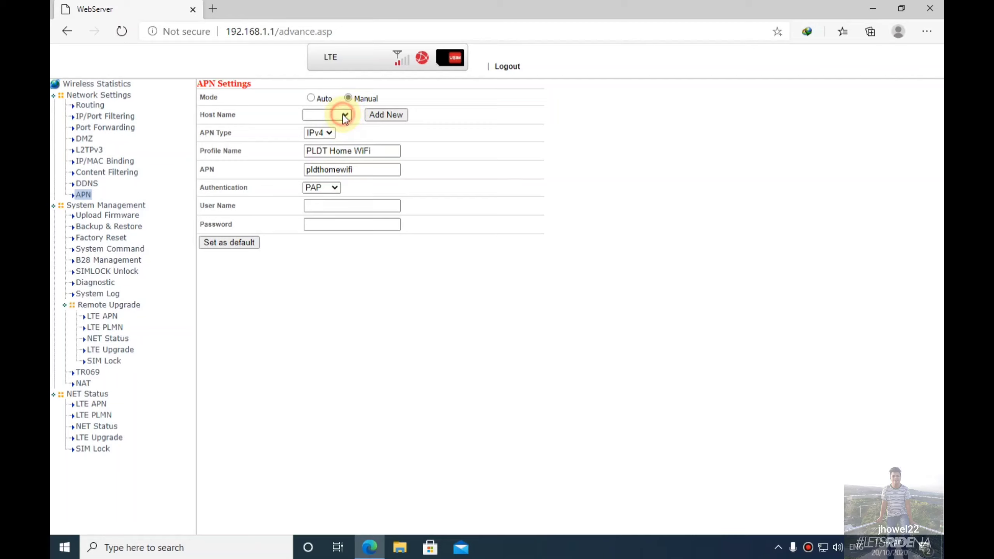
pyautogui.click(386, 115)
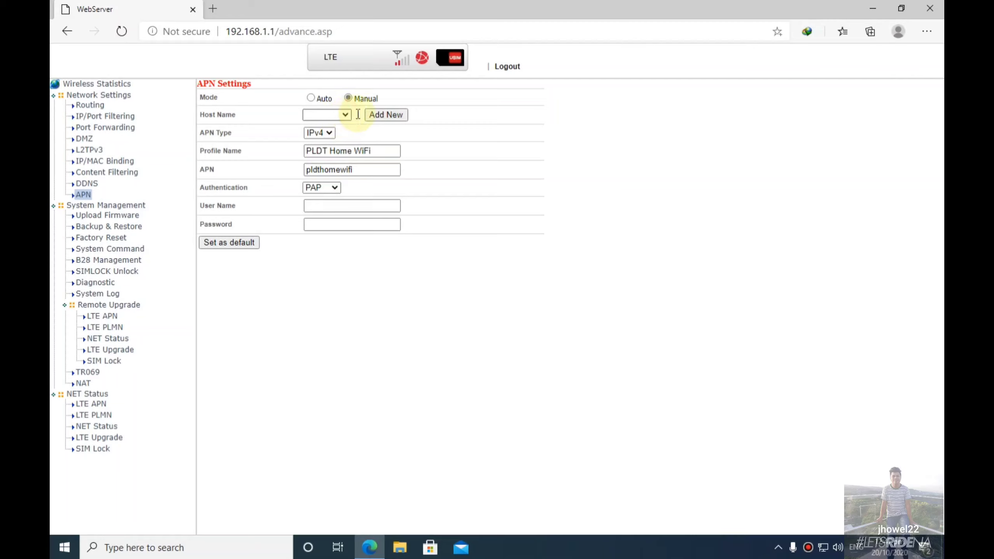
# Add and save a new APN profile 'Globe Internet' with APN http.globe.com.ph.
pyautogui.click(386, 116)
pyautogui.click(340, 151)
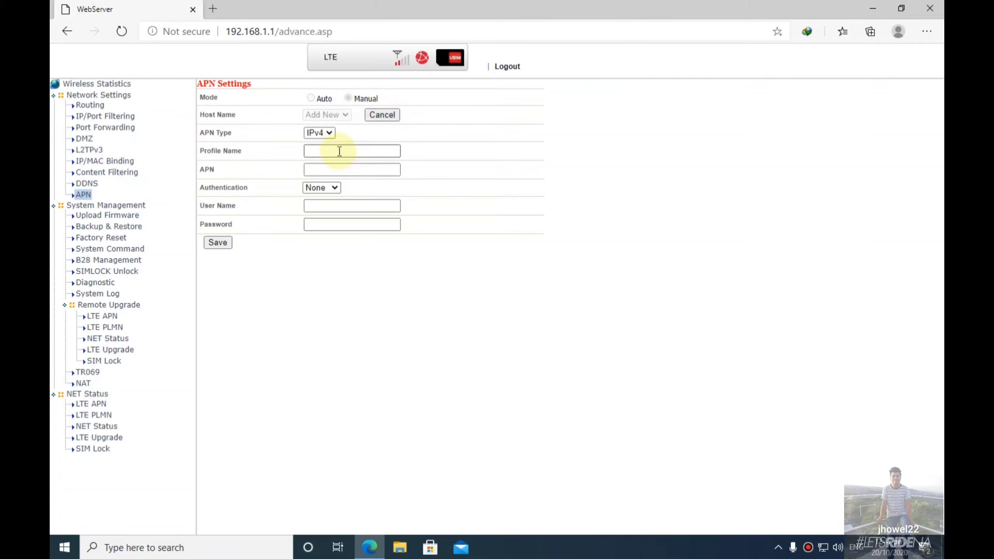
pyautogui.write('Globe Internet')
pyautogui.press('Tab')
pyautogui.write('http.')
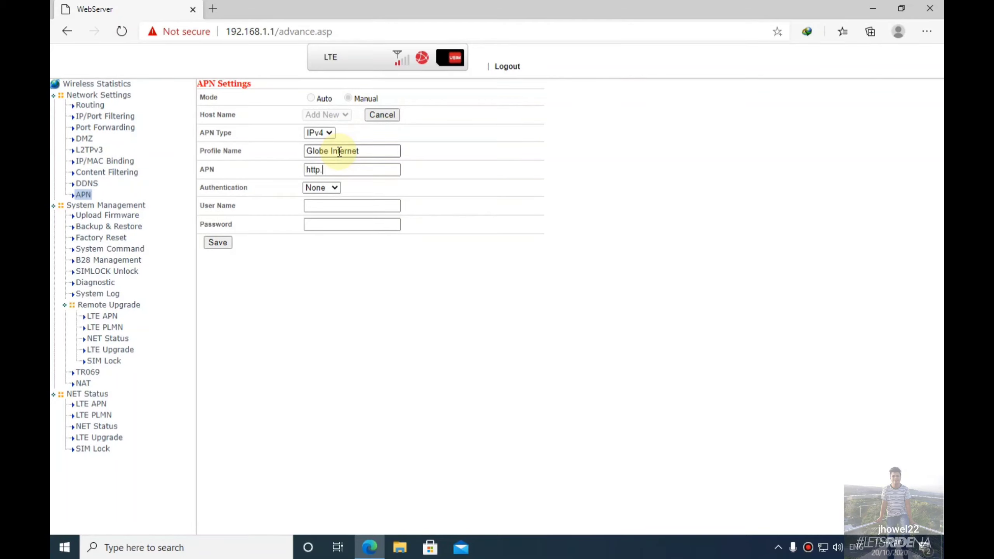
pyautogui.write('globe.com.ph')
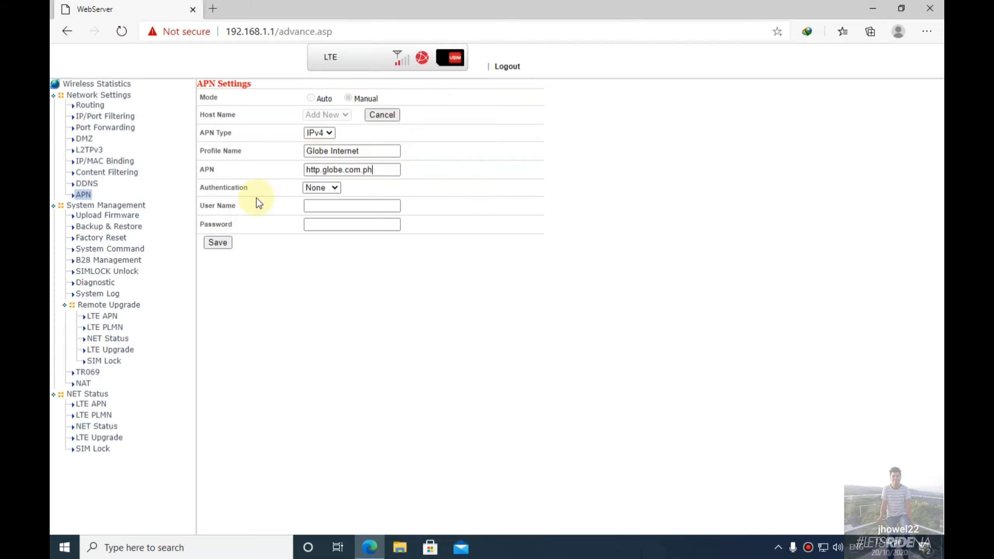
pyautogui.click(224, 243)
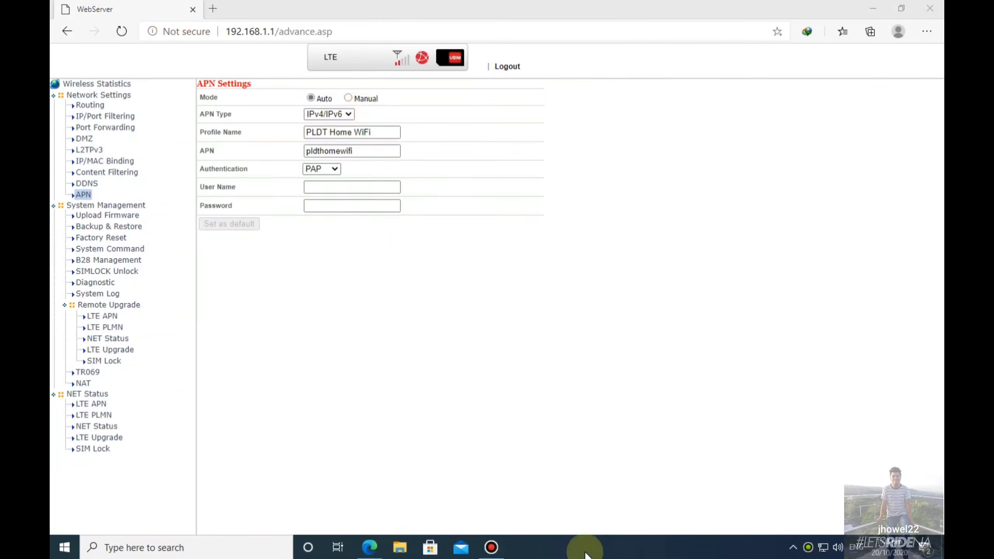
# Make the Globe Internet profile the default APN and confirm the LTE reconnect.
pyautogui.click(84, 196)
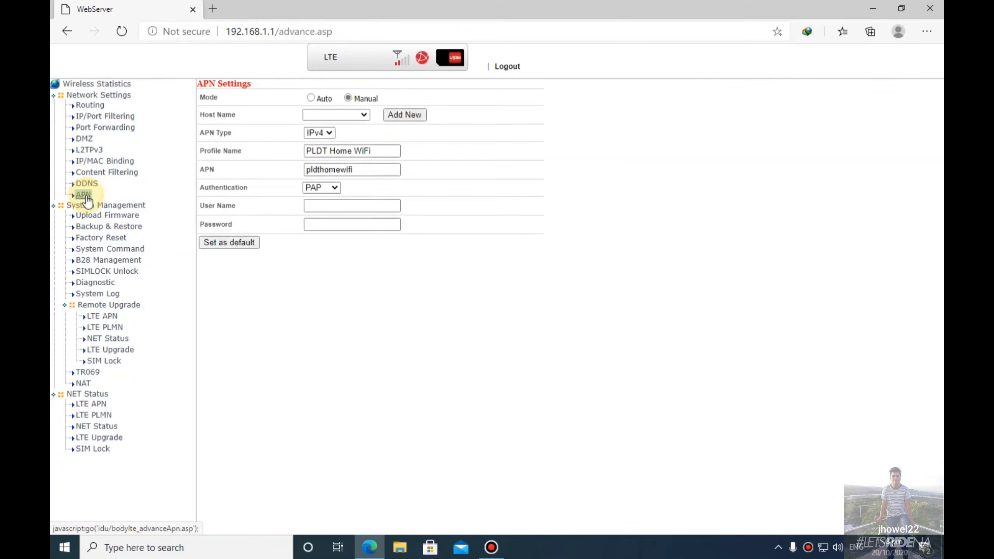
pyautogui.click(355, 115)
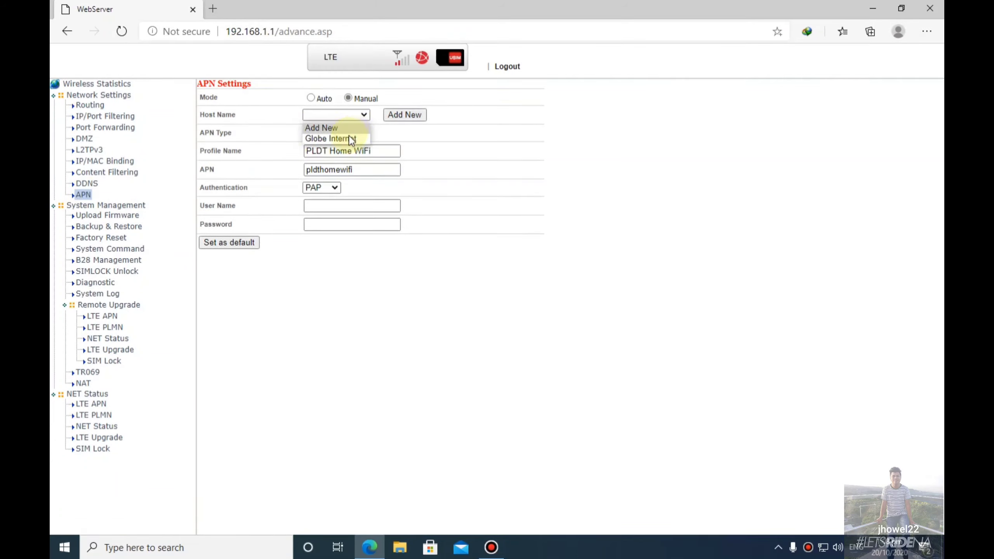
pyautogui.click(348, 139)
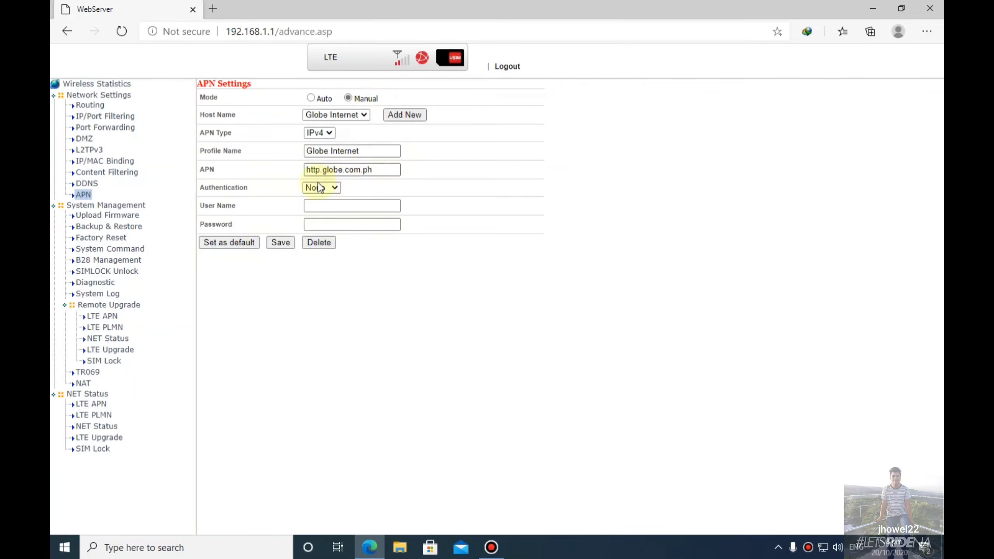
pyautogui.click(248, 241)
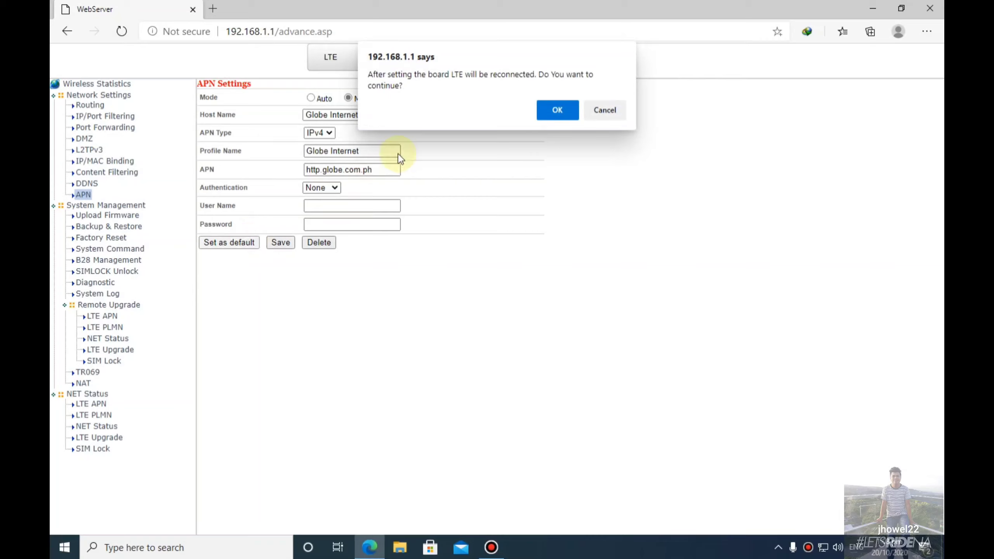
pyautogui.click(562, 109)
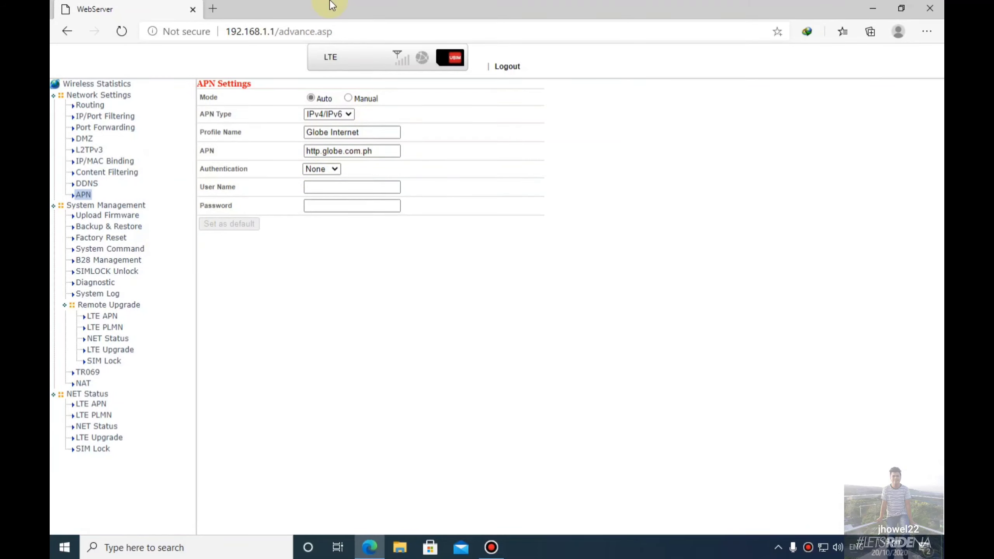
# In B28 Management, enable band scheduling, untick Band 5 and Band3 leaving Band41, and apply.
pyautogui.click(116, 262)
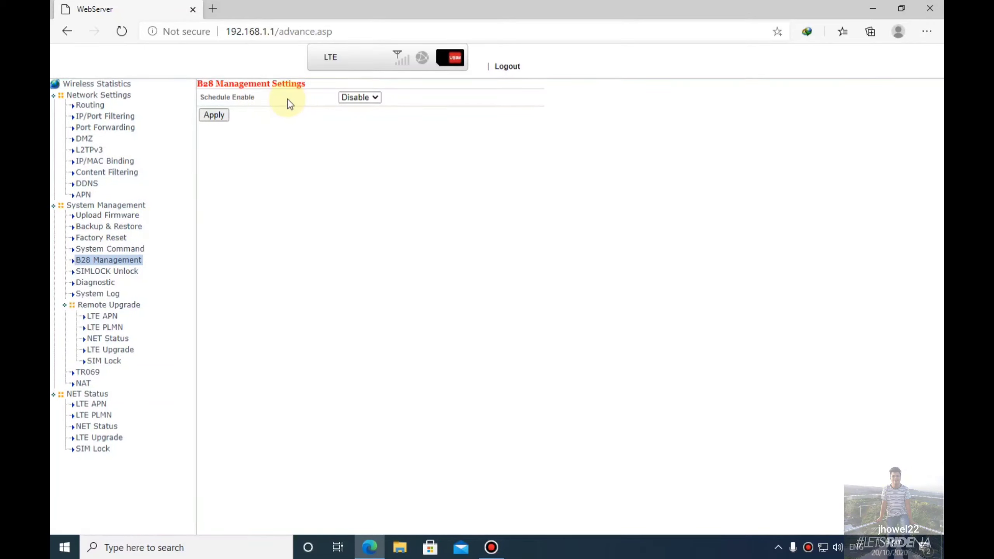
pyautogui.click(374, 103)
pyautogui.click(354, 121)
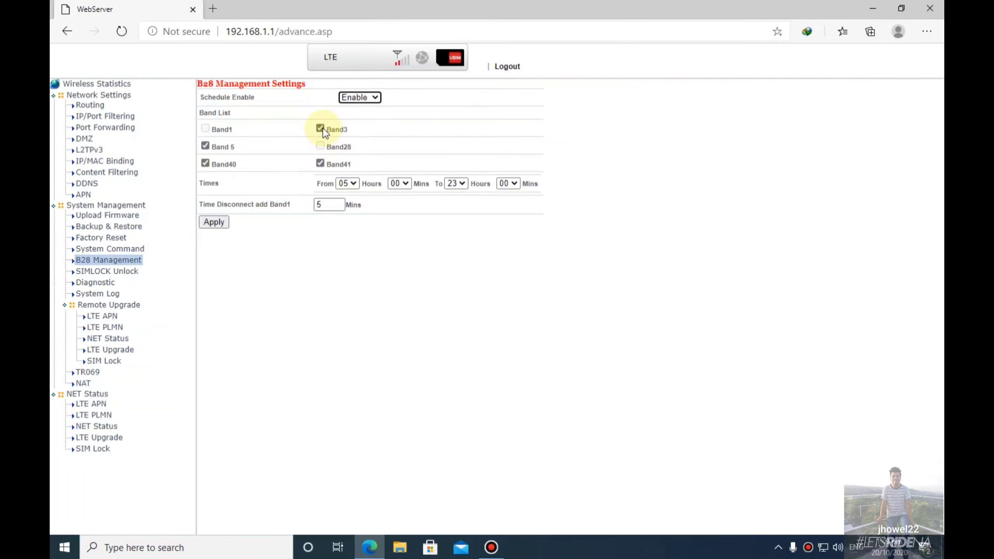
pyautogui.click(205, 146)
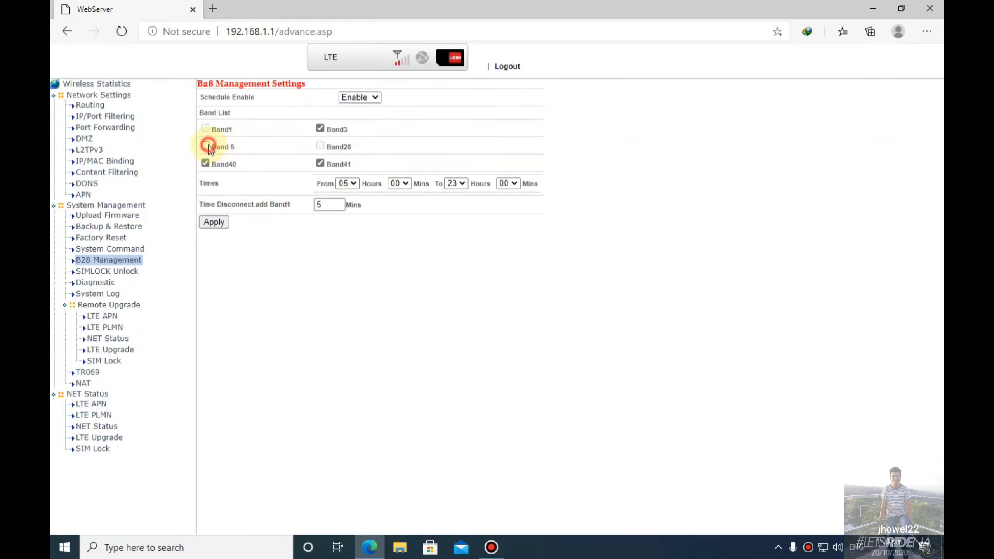
pyautogui.click(319, 128)
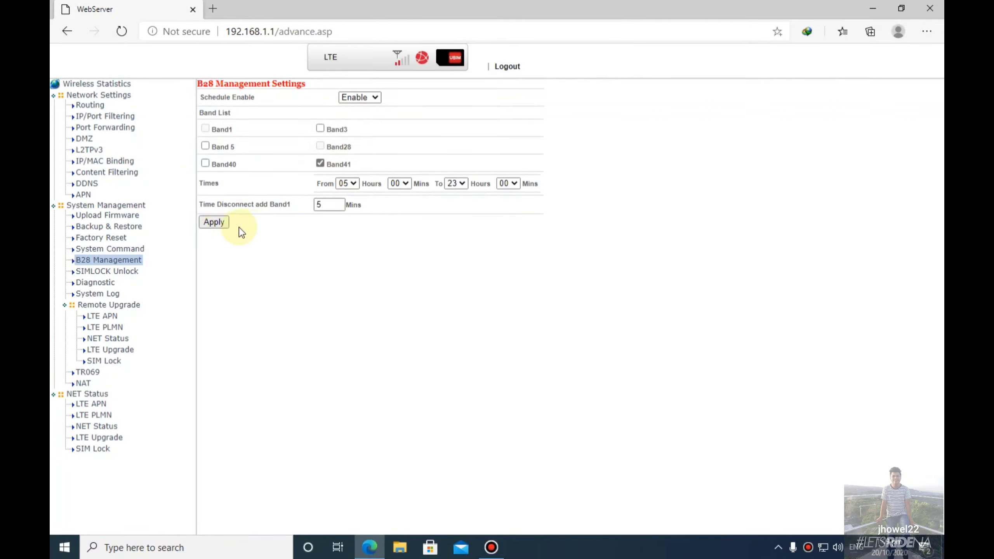
pyautogui.click(221, 222)
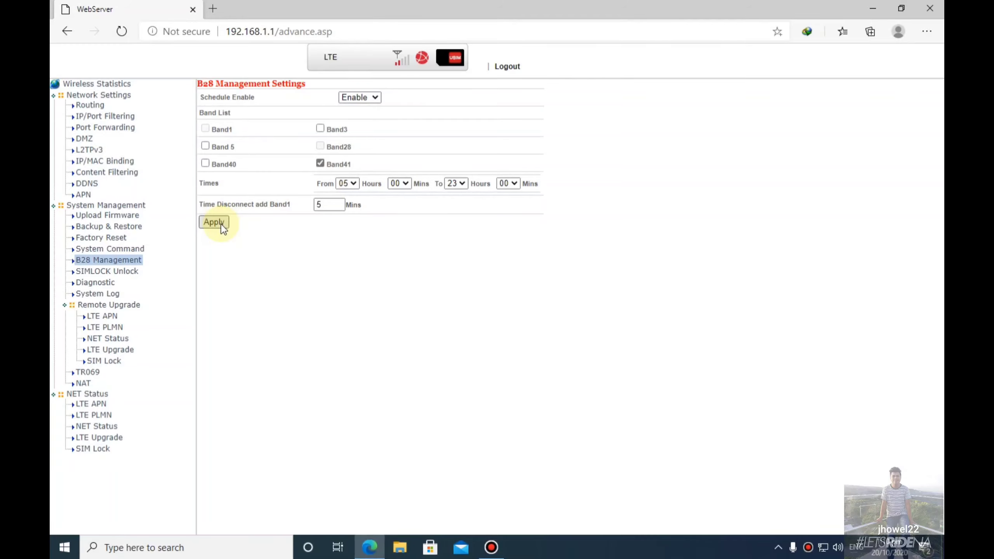
# Reapply the Band41 lock and keep Schedule Enable set to Enable.
pyautogui.click(221, 222)
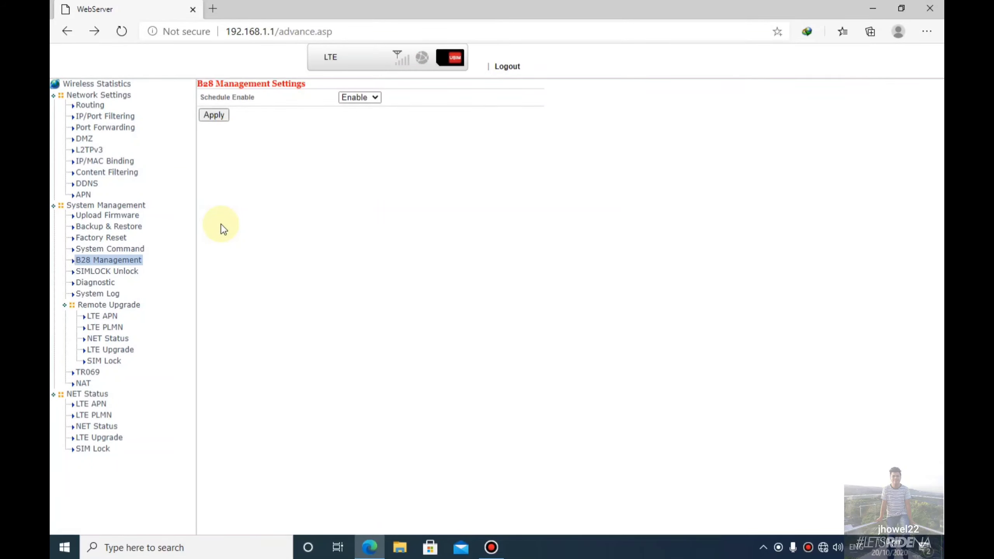
pyautogui.click(369, 97)
pyautogui.click(368, 124)
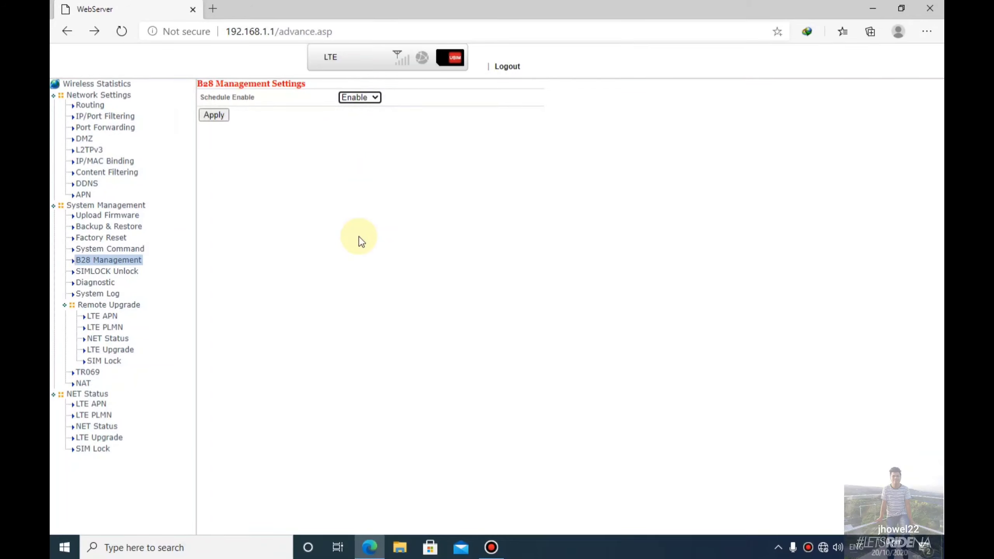
# Log out of the advanced pages and sign in as the standard home user.
pyautogui.click(514, 74)
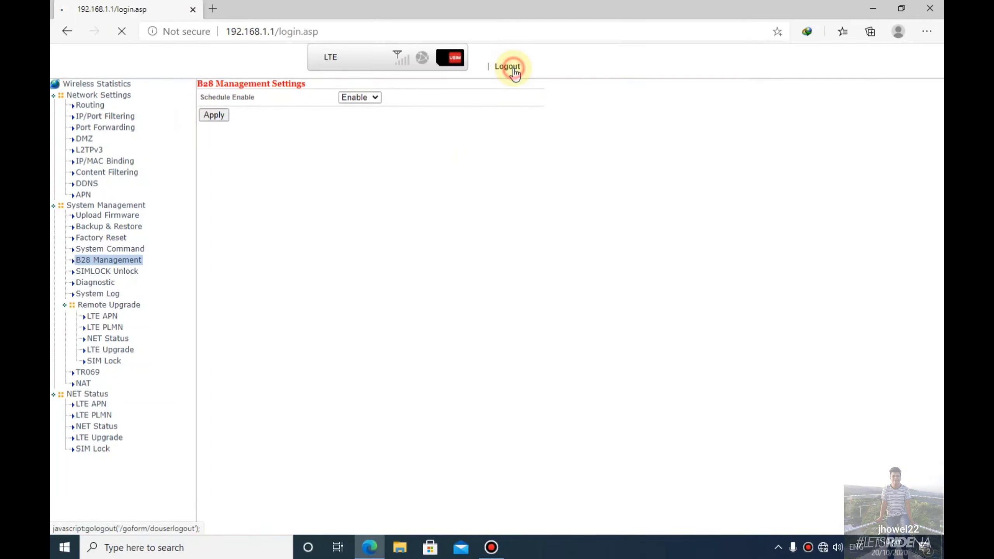
pyautogui.click(490, 279)
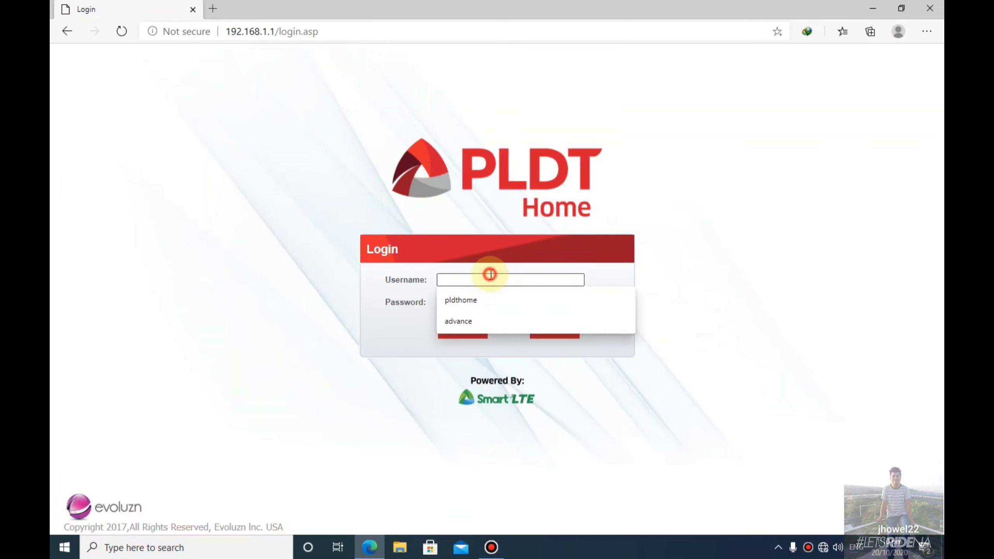
pyautogui.click(489, 300)
pyautogui.click(486, 301)
pyautogui.write('••••••••')
pyautogui.click(468, 335)
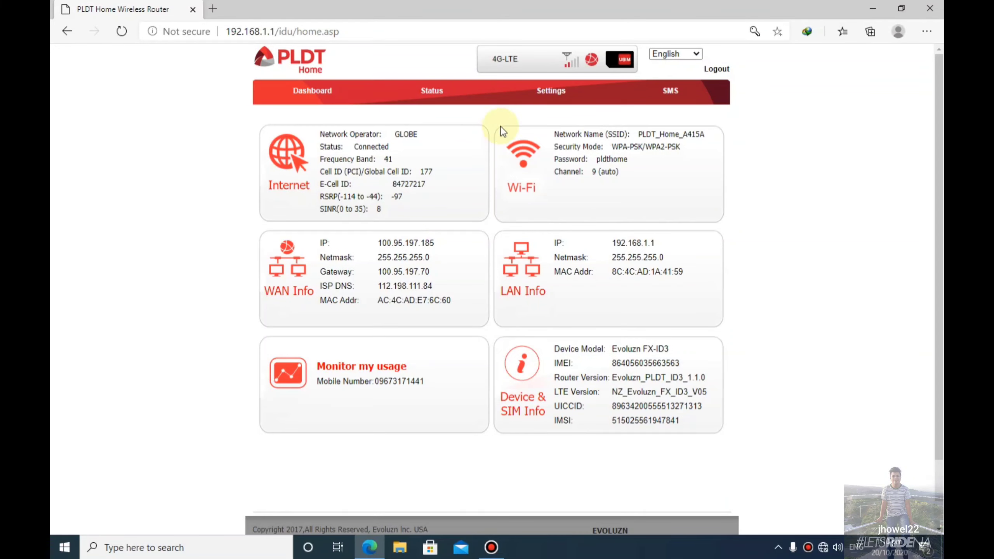
pyautogui.click(558, 96)
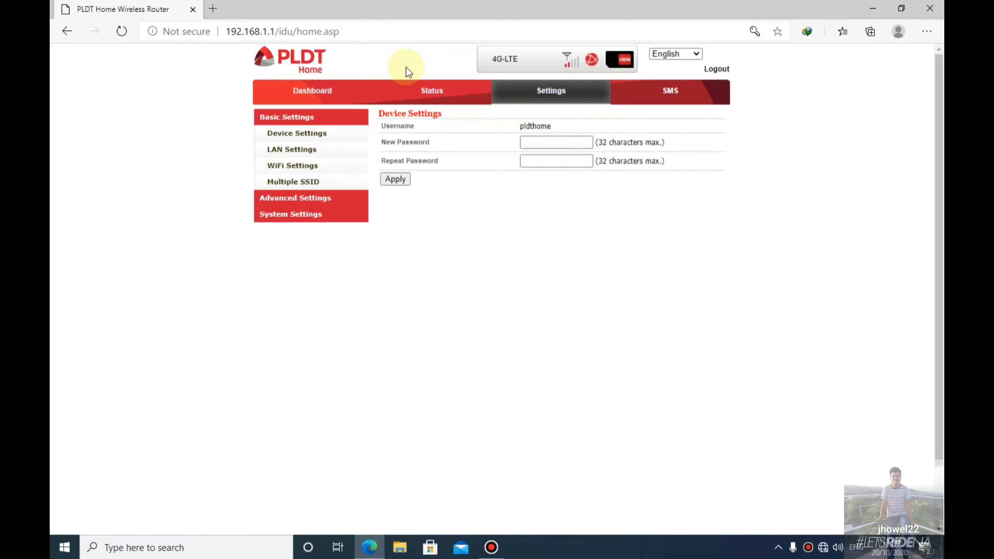
pyautogui.click(305, 203)
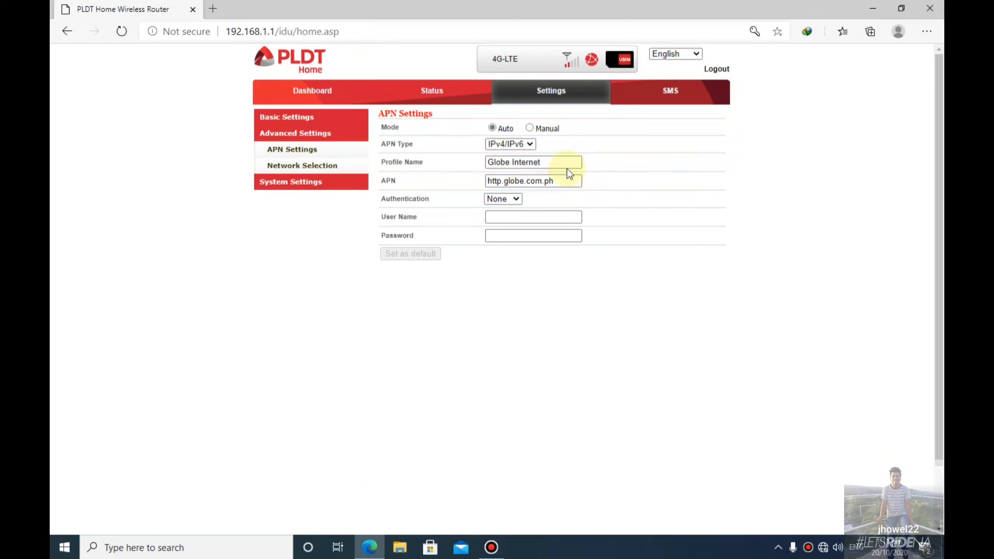
pyautogui.click(313, 94)
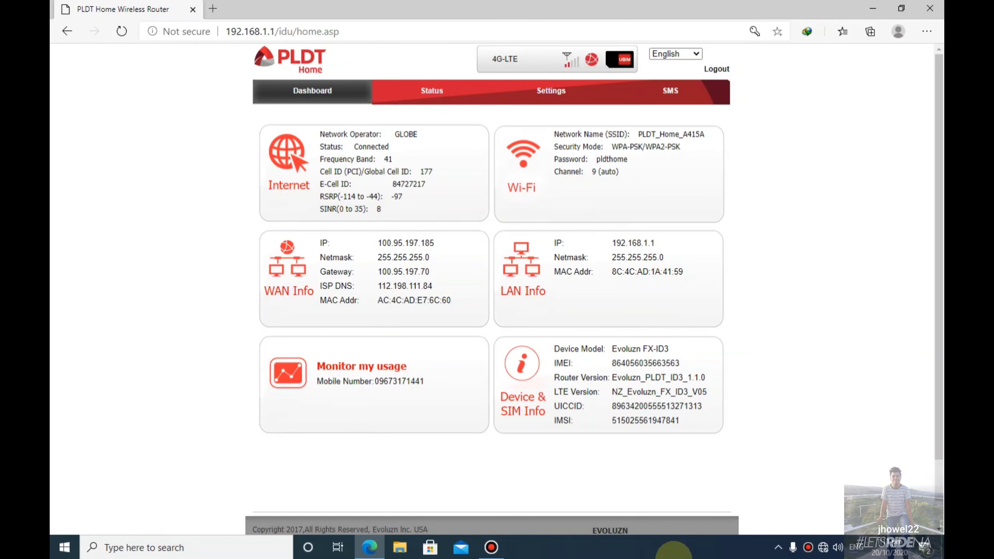